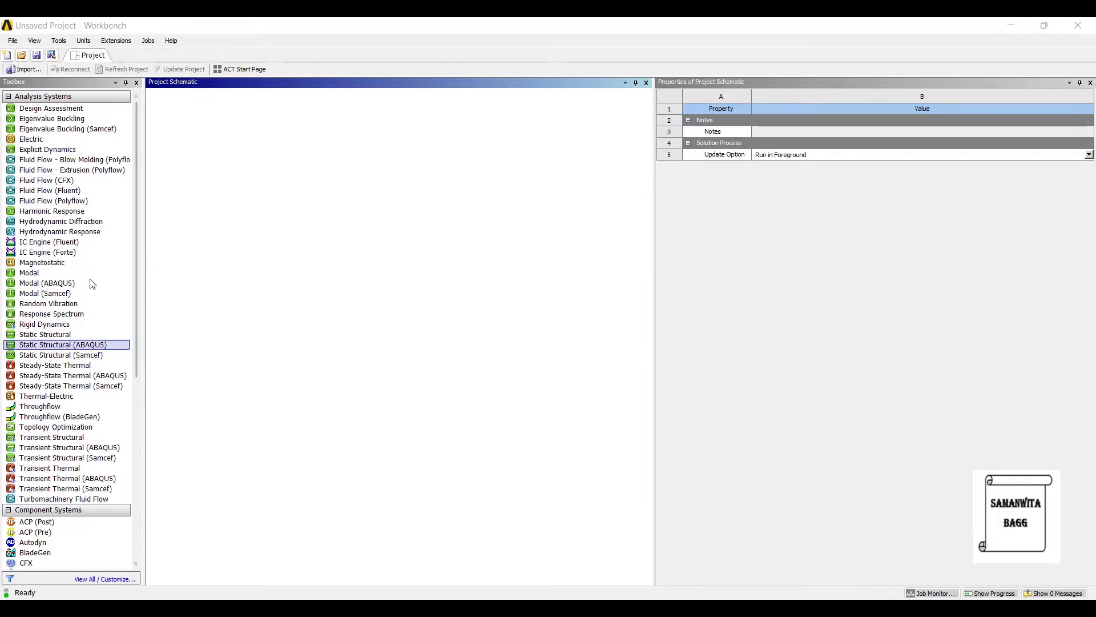
Add a Static Structural system to the project and open a new DesignModeler geometry for it
double_click(66, 334)
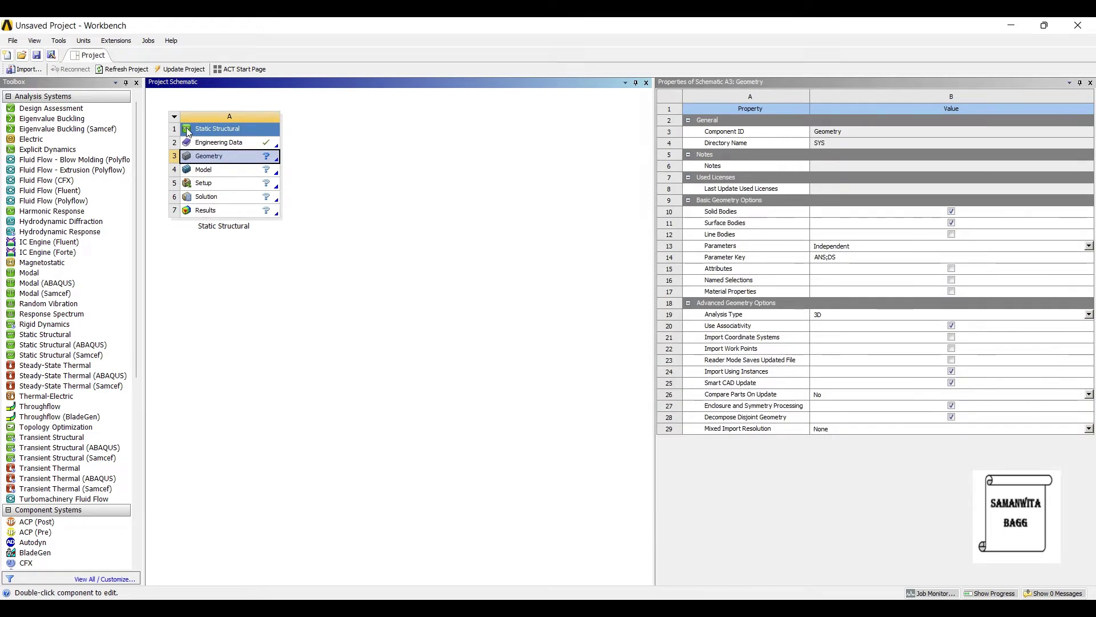
right_click(233, 156)
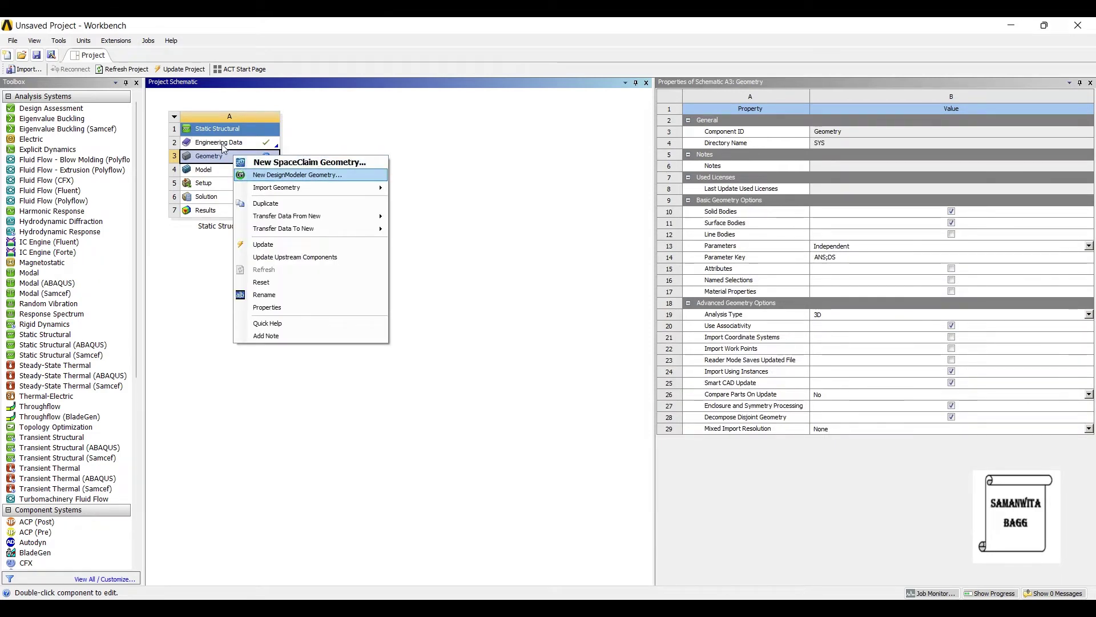
click(297, 175)
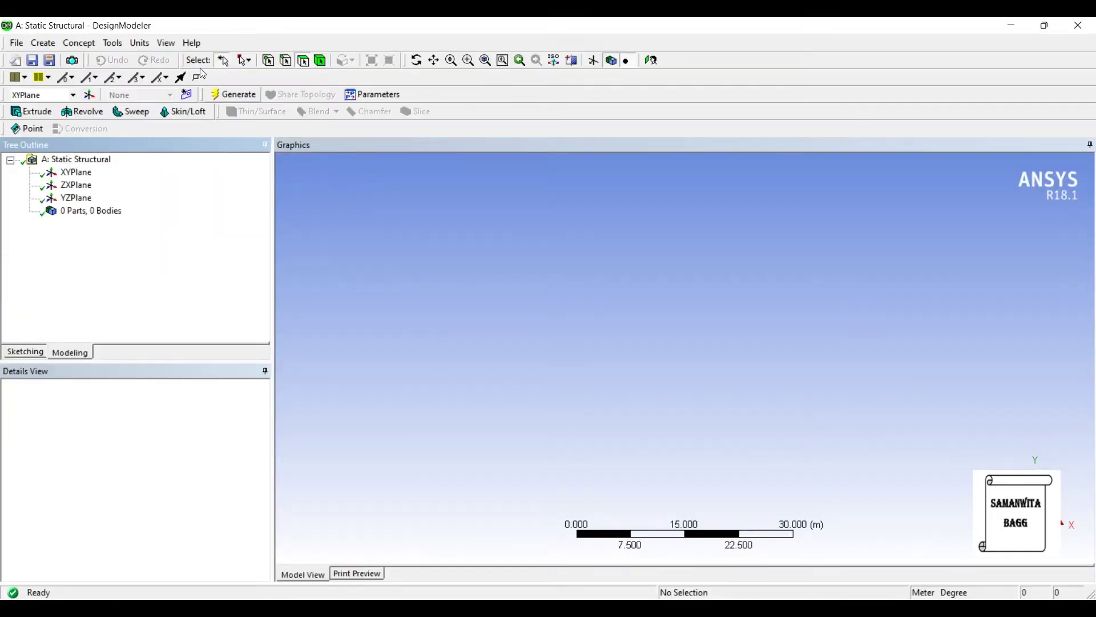
Set the units to millimetres and sketch a circle about 77.5 mm in diameter centred on the XY plane's origin
click(139, 43)
click(135, 84)
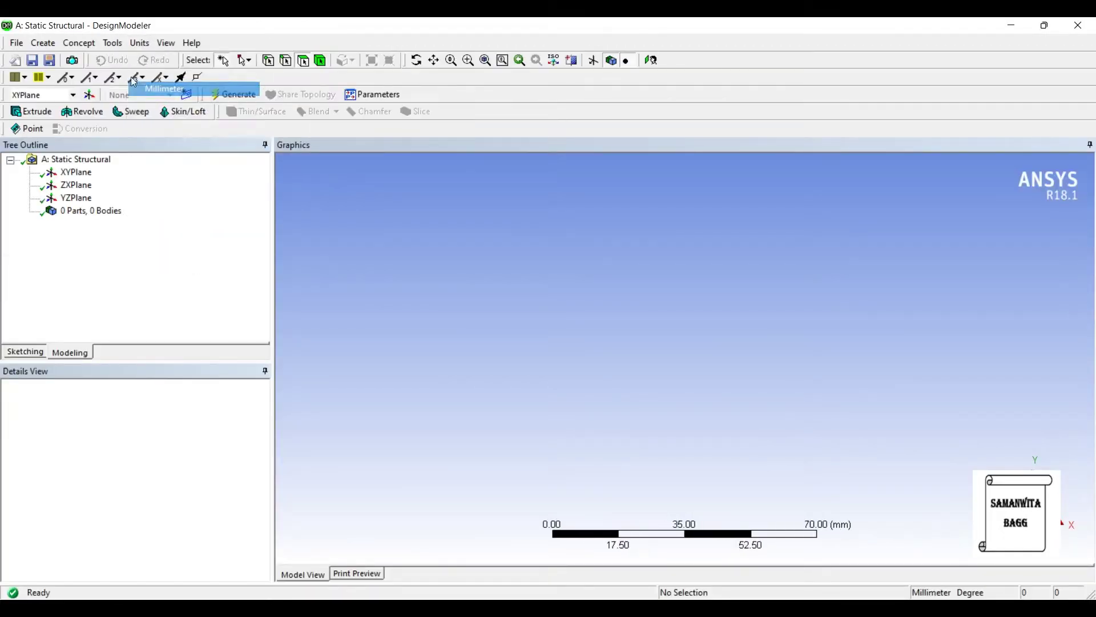
click(76, 172)
click(519, 60)
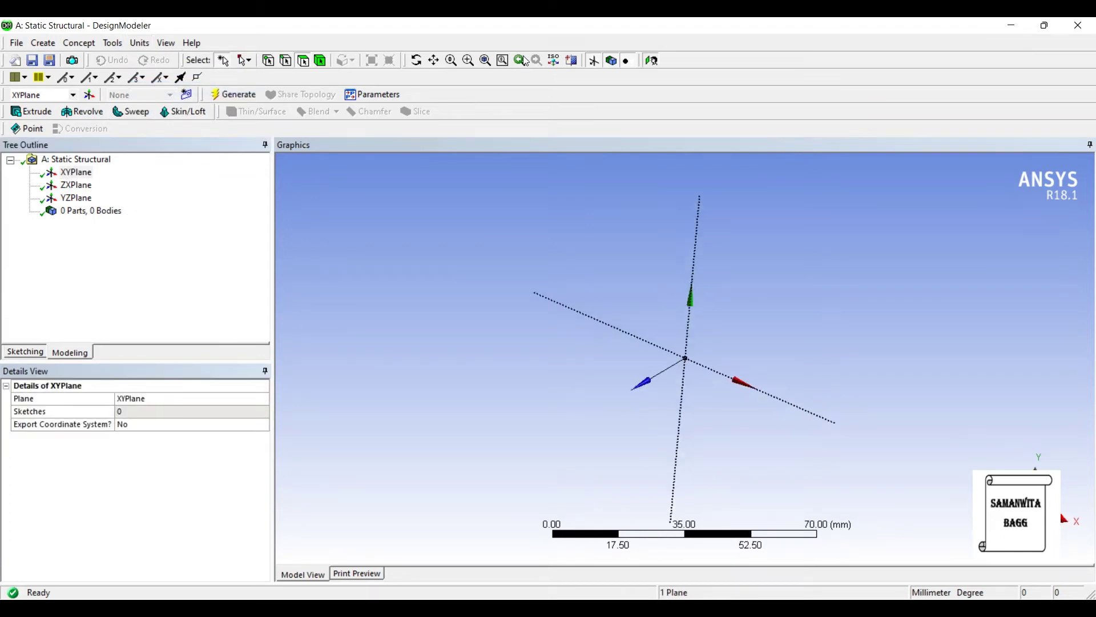
click(25, 351)
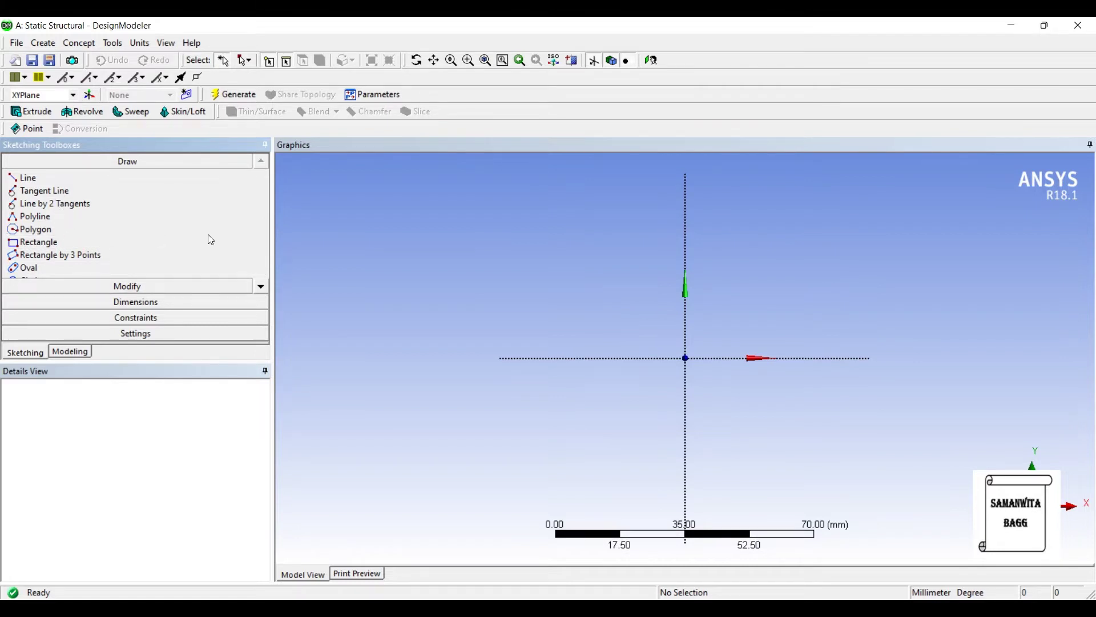
scroll(212, 240, down, 1)
click(35, 268)
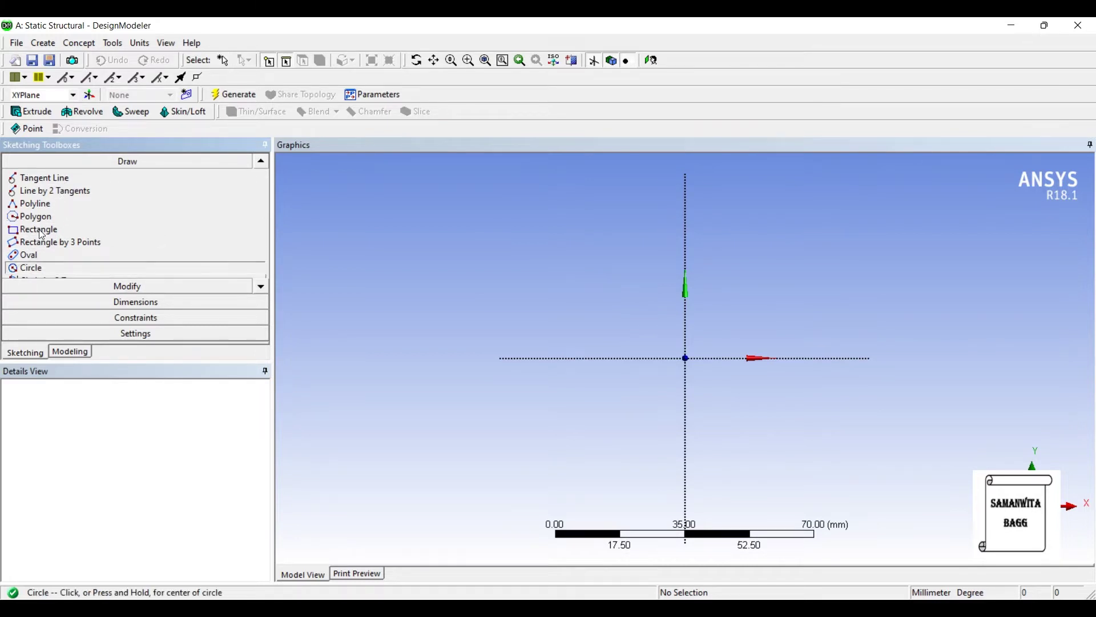
click(685, 358)
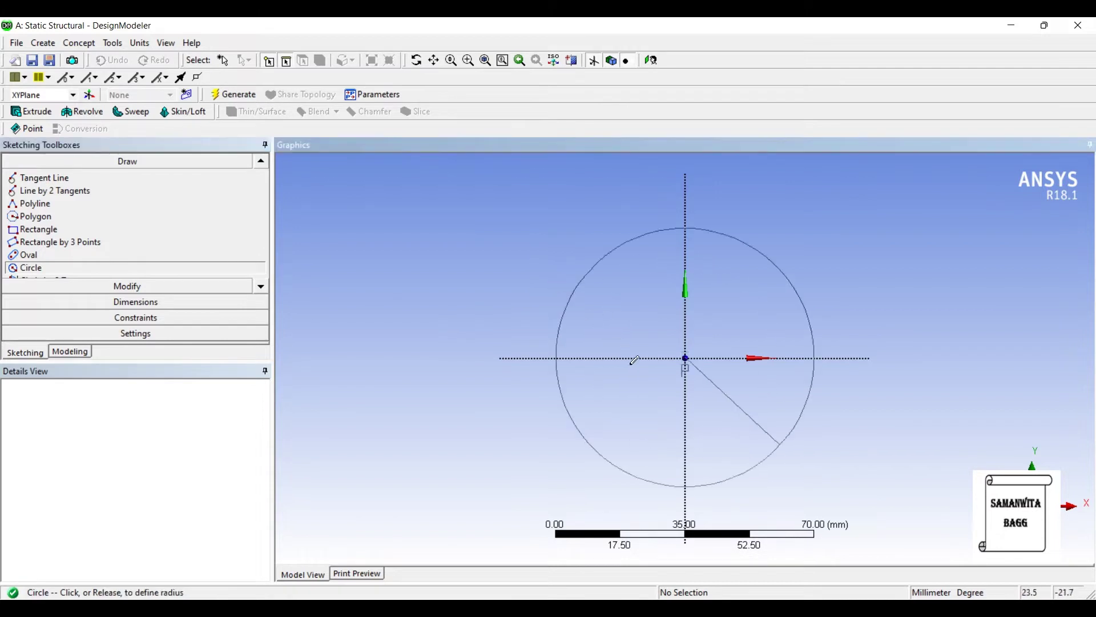
click(797, 447)
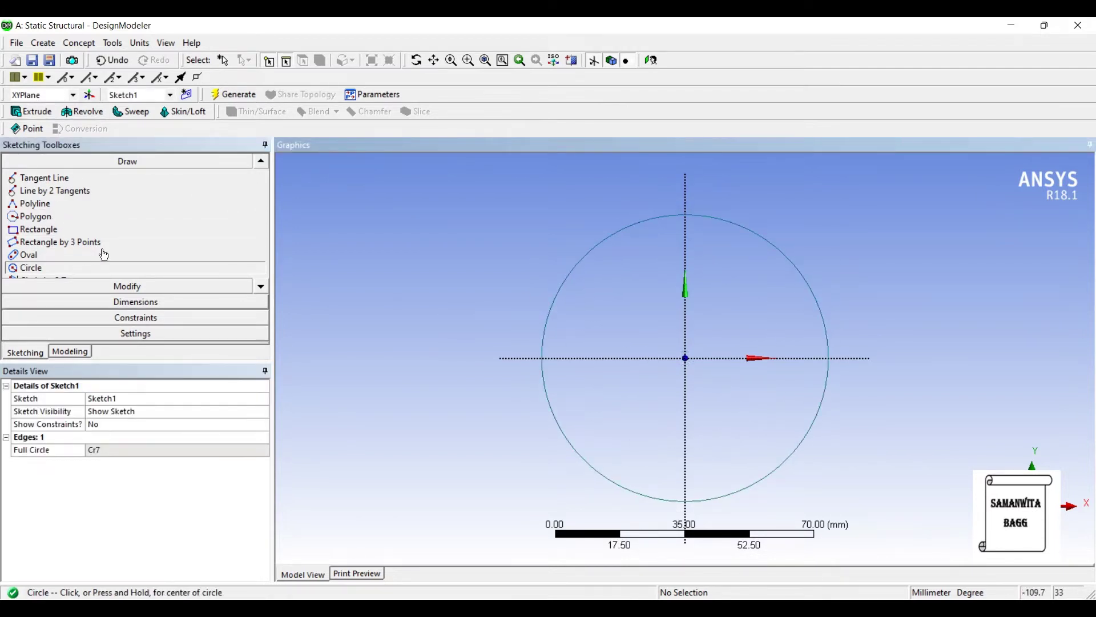
Dimension the circle's diameter and set it to 30 mm
click(135, 302)
click(436, 256)
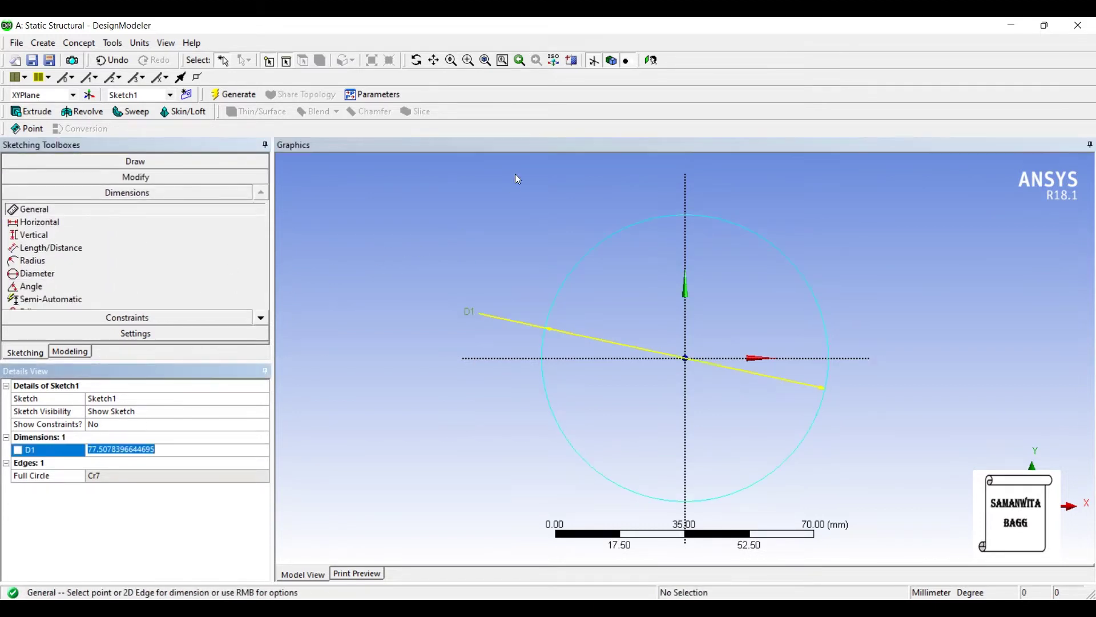
text(30)
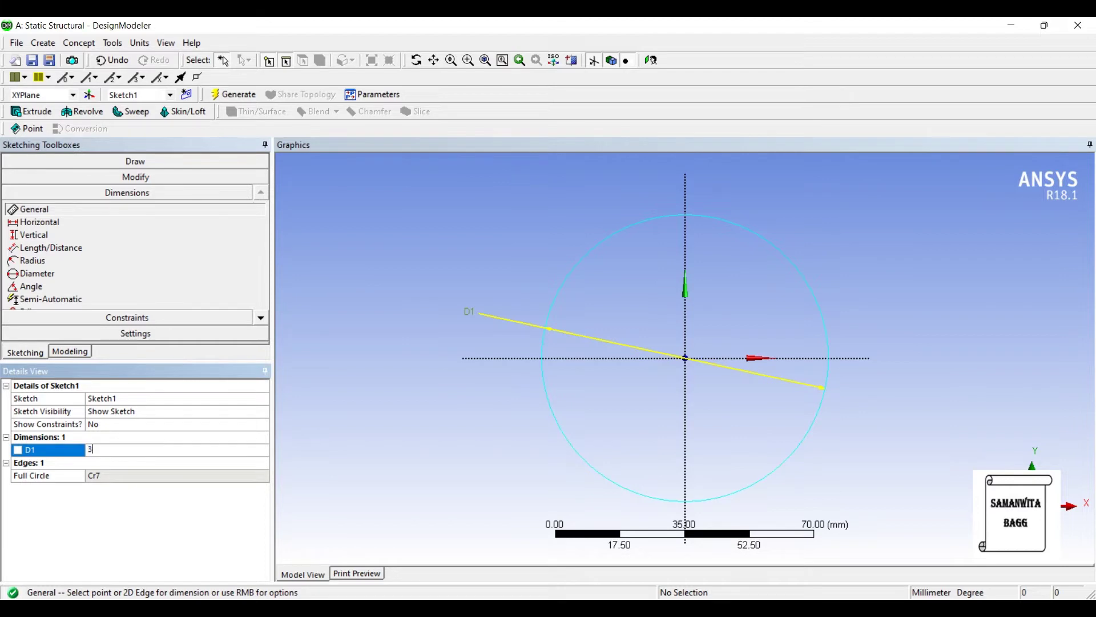
key(Return)
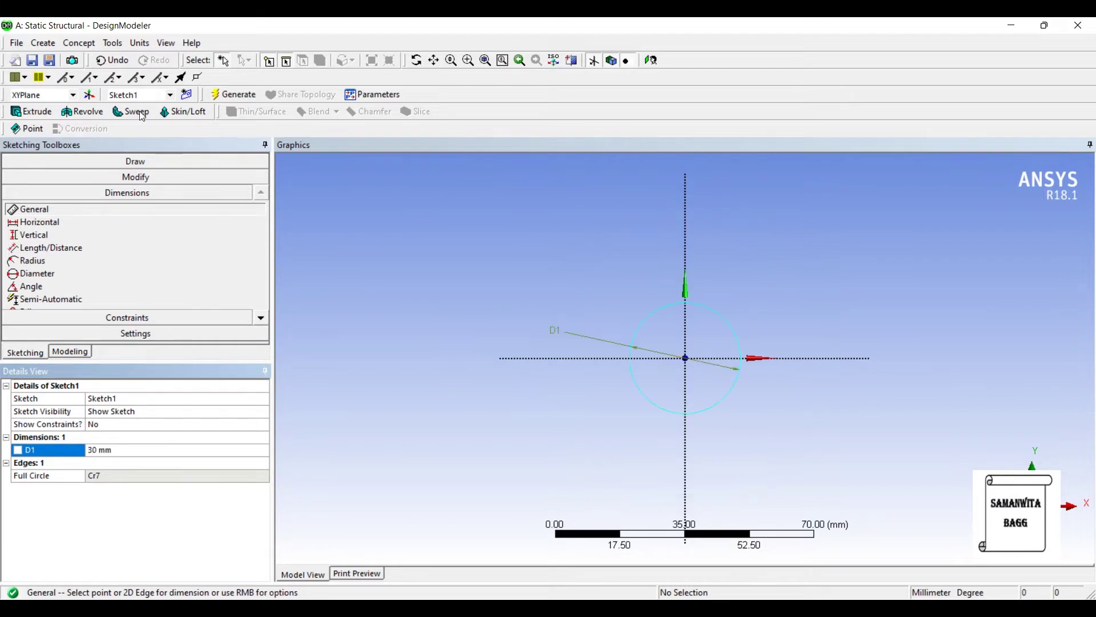
Extrude the circle sketch 200 mm in the normal direction as added material and generate the solid cylinder
click(31, 111)
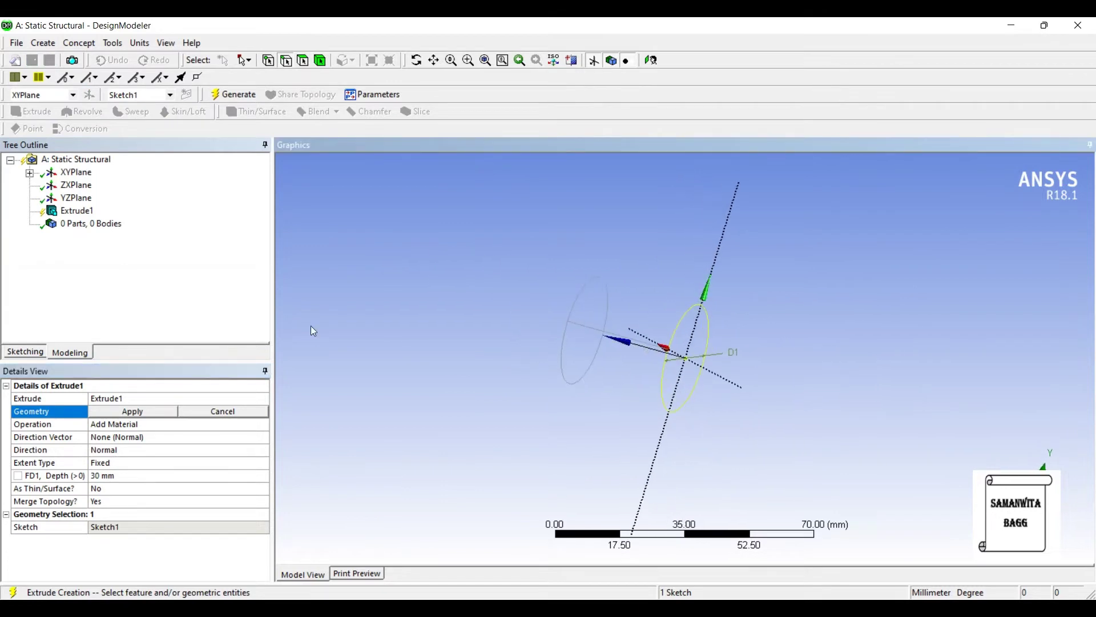
click(120, 411)
click(112, 475)
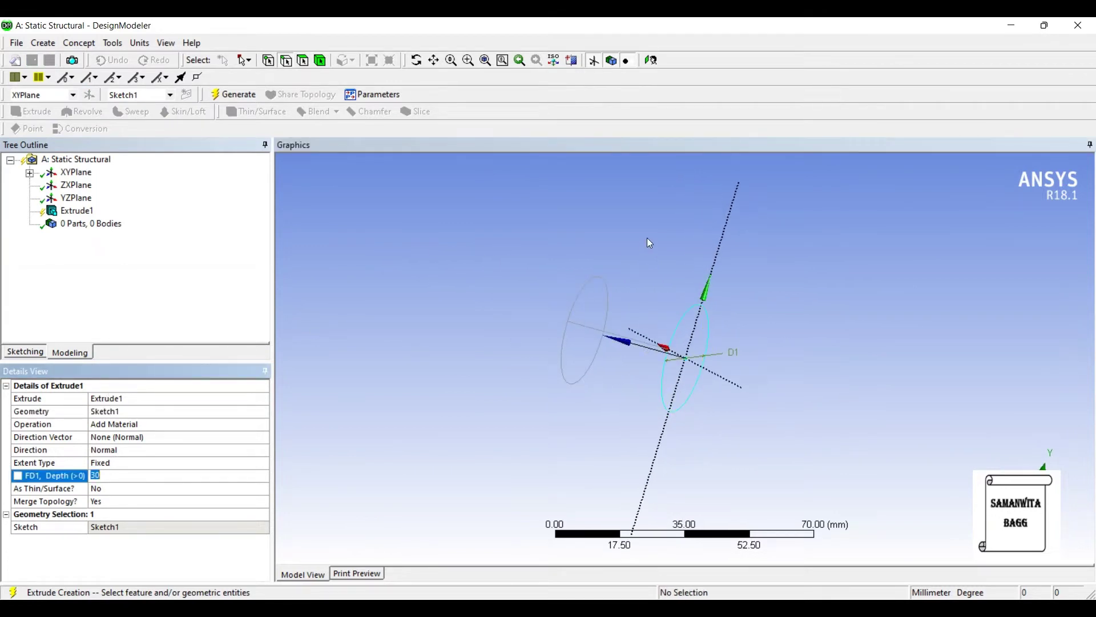
key(Return)
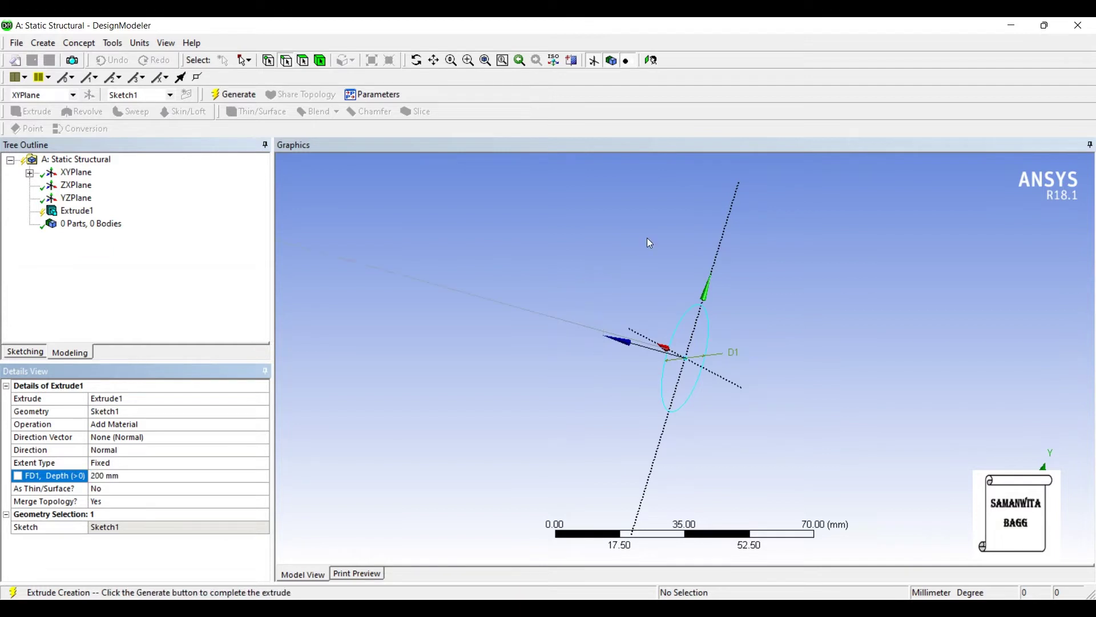
click(234, 95)
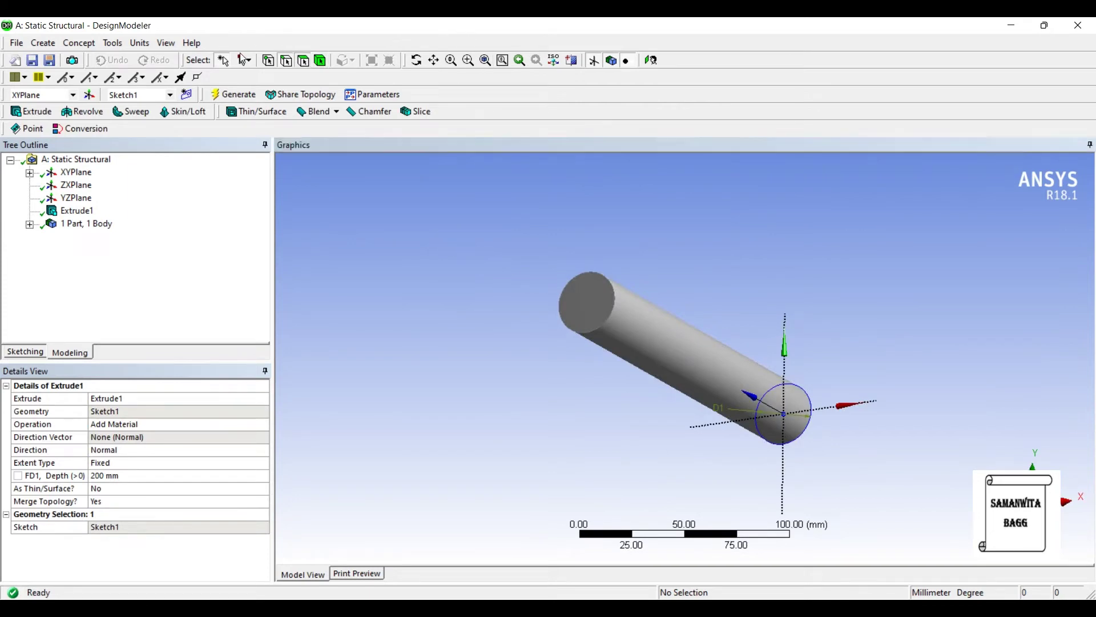
Create and generate a new plane from the cylinder's end face opposite the XY plane
click(587, 303)
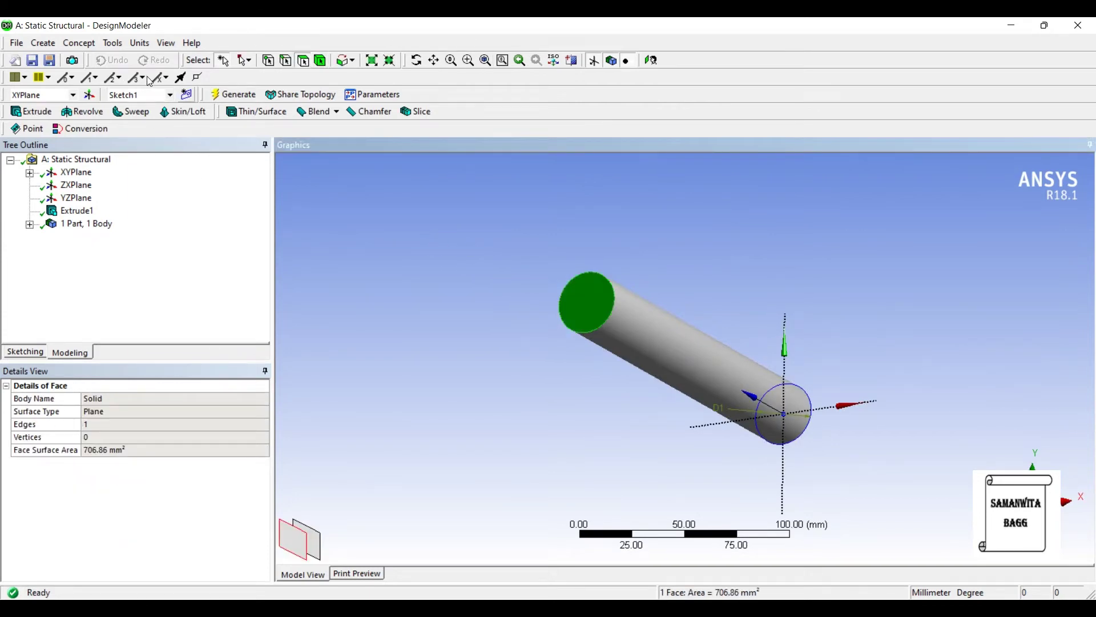
click(90, 95)
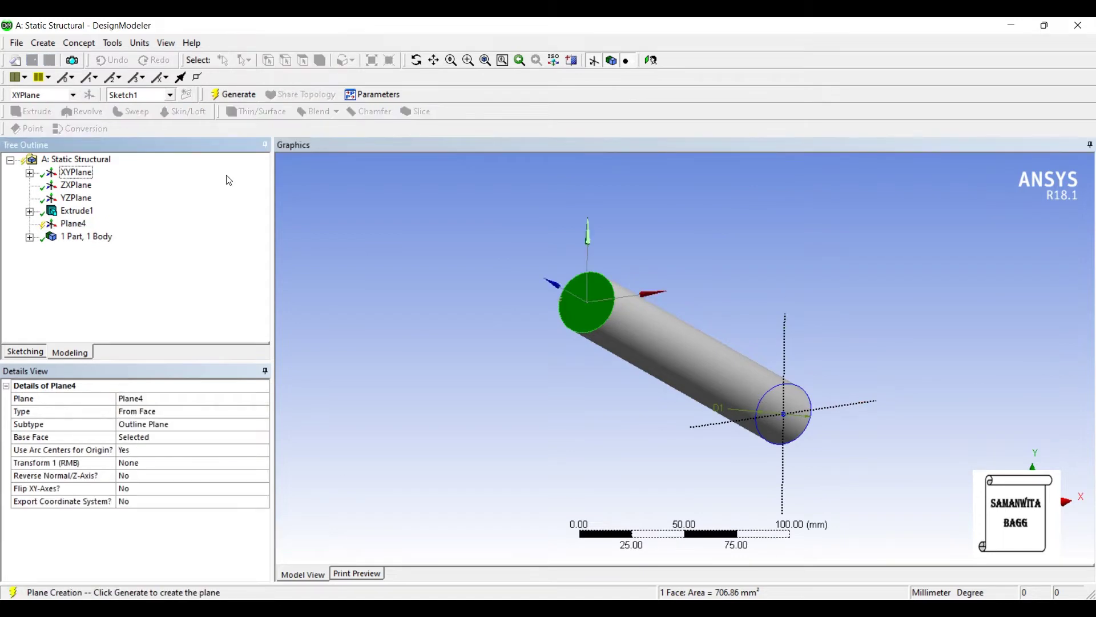
click(233, 94)
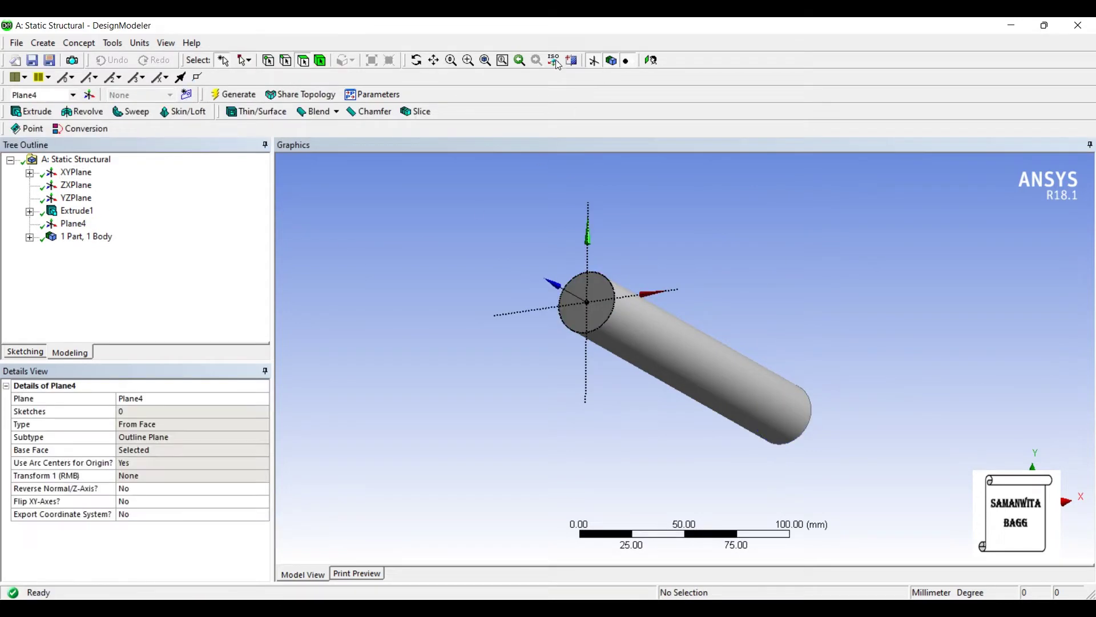
Sketch a circle about 27.2 mm in diameter on the new end-face plane, centred on its origin
click(651, 60)
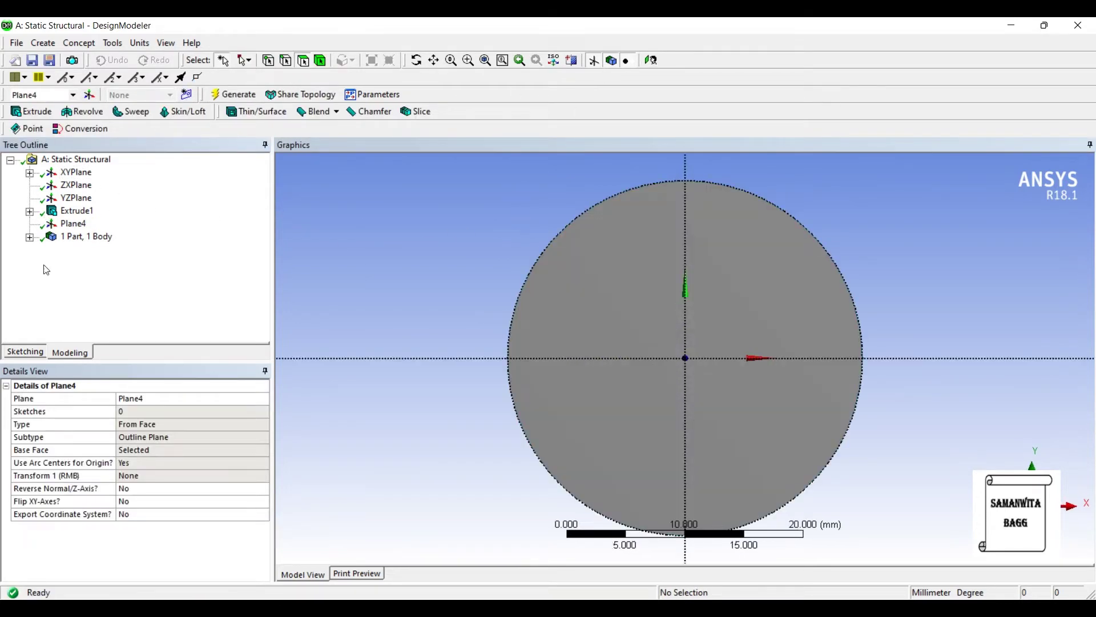
click(25, 351)
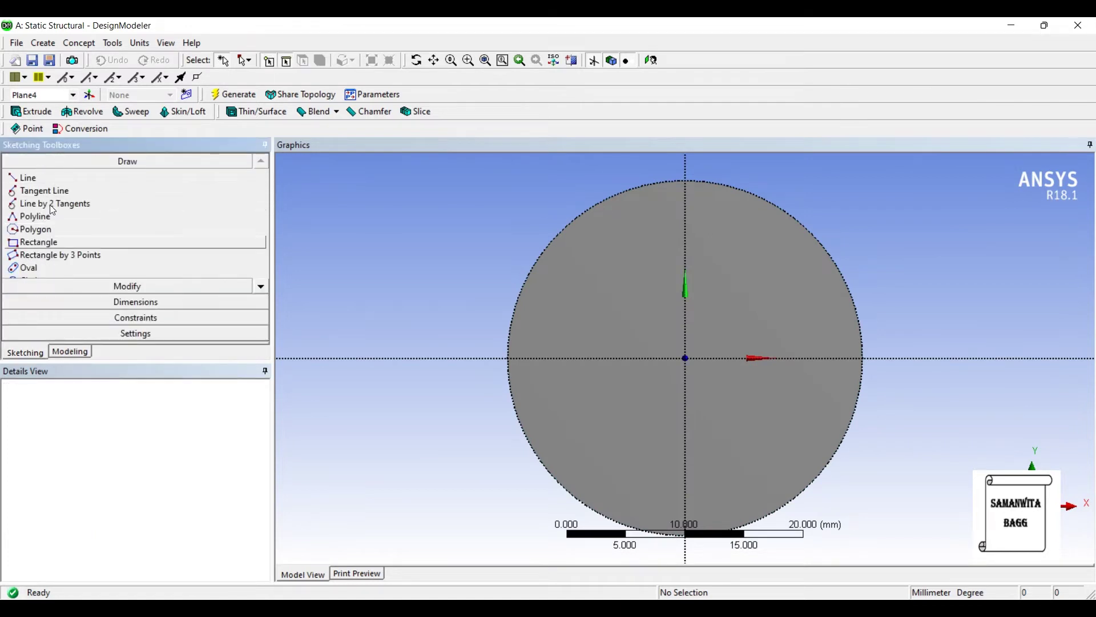
scroll(197, 235, down, 1)
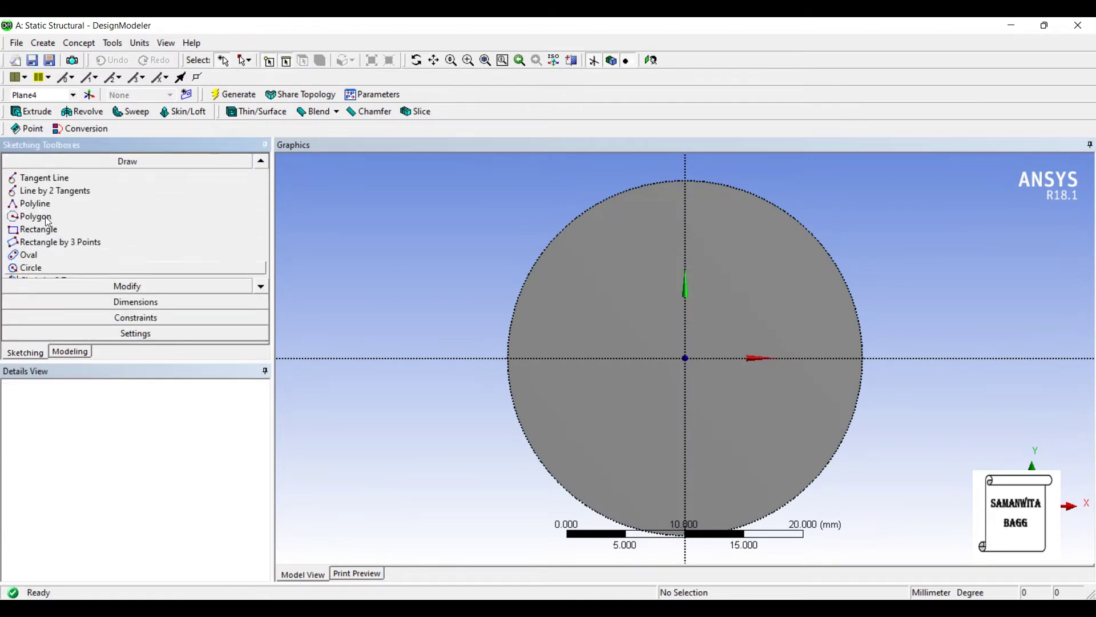
click(32, 267)
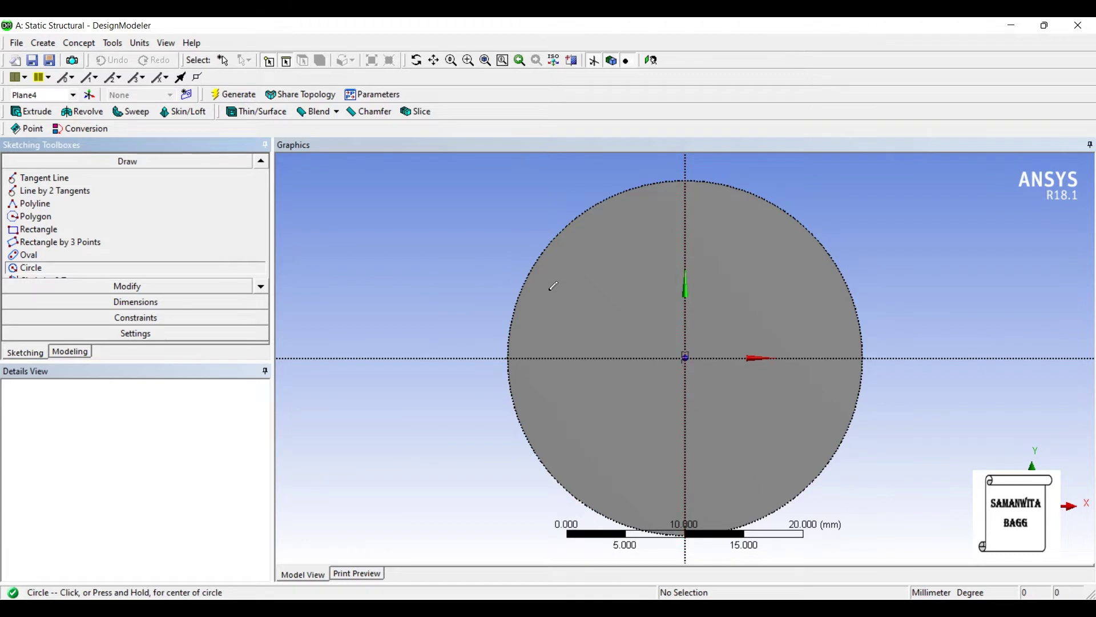
click(686, 358)
click(616, 398)
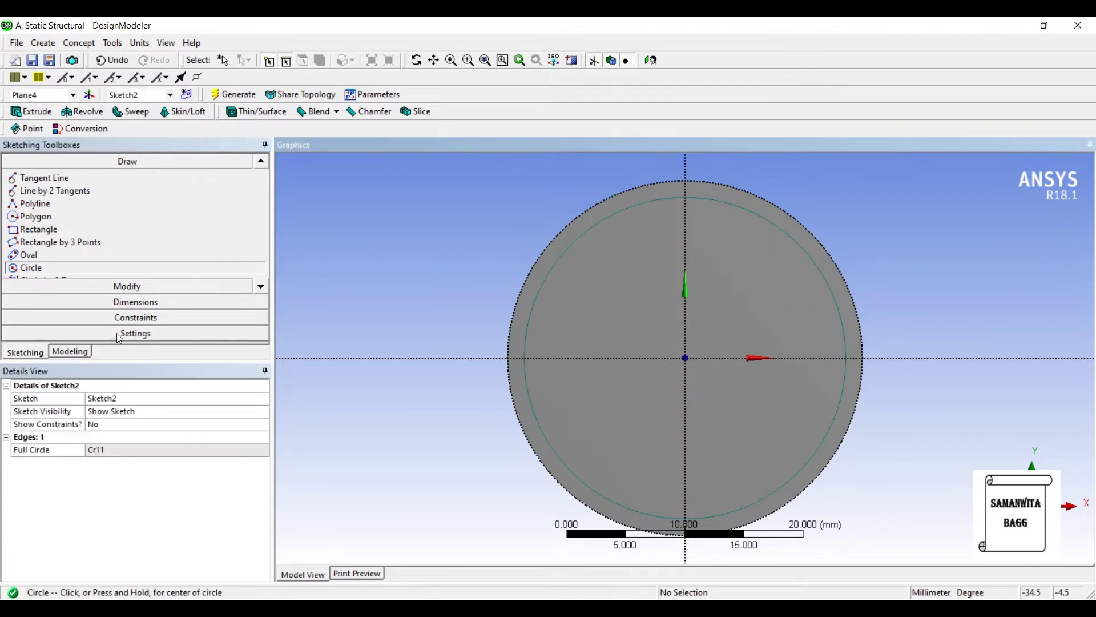
Dimension the inner circle's diameter and set it to 27 mm
click(100, 301)
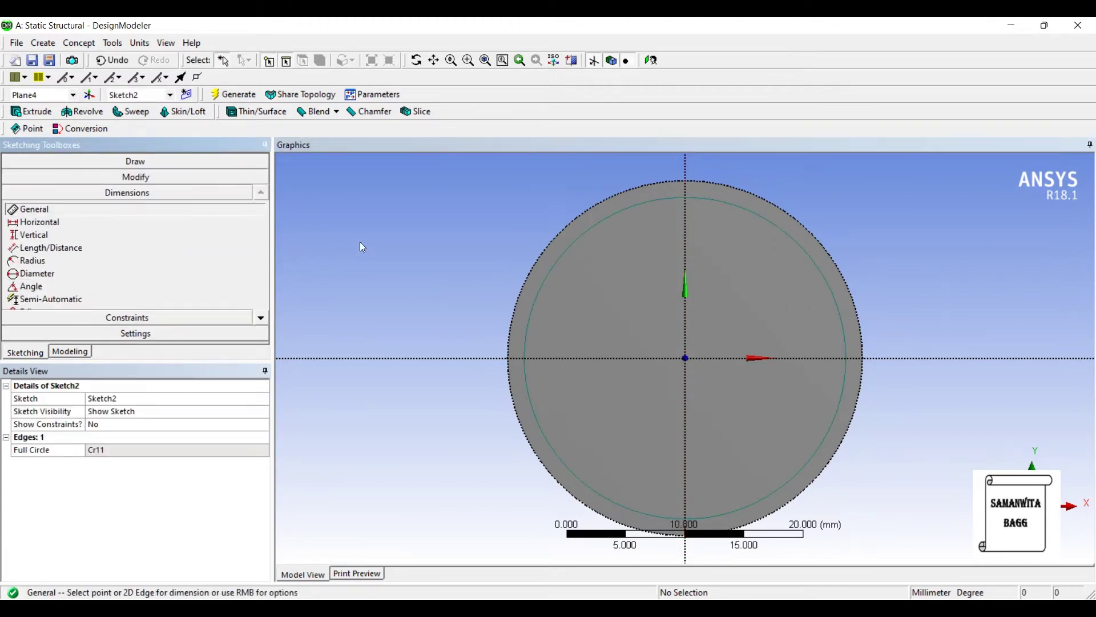
click(540, 288)
click(475, 300)
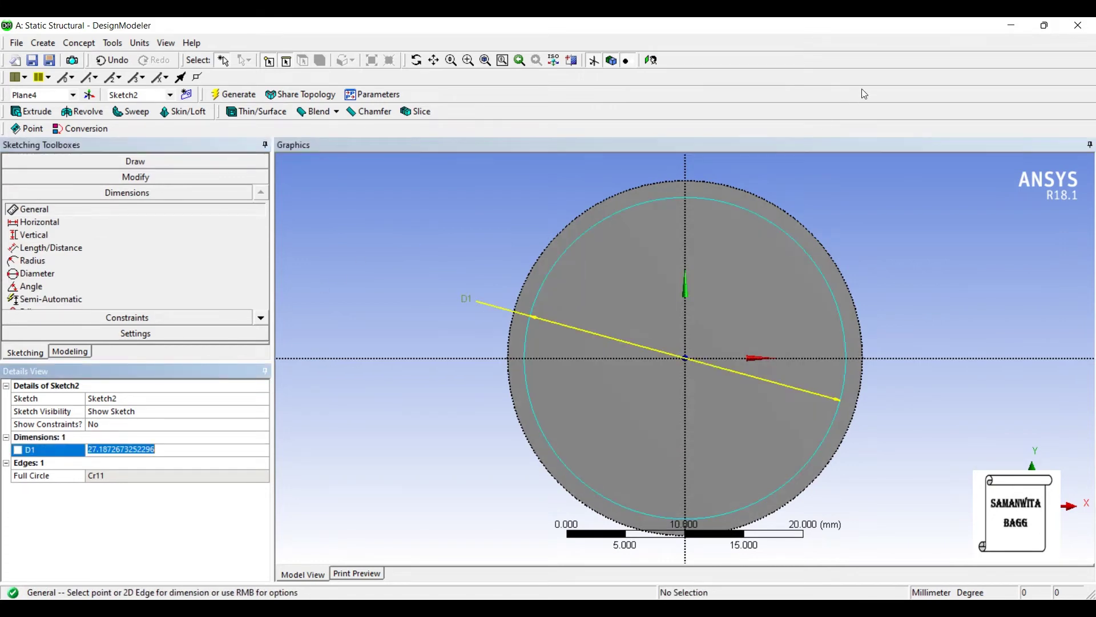
text(27)
key(Return)
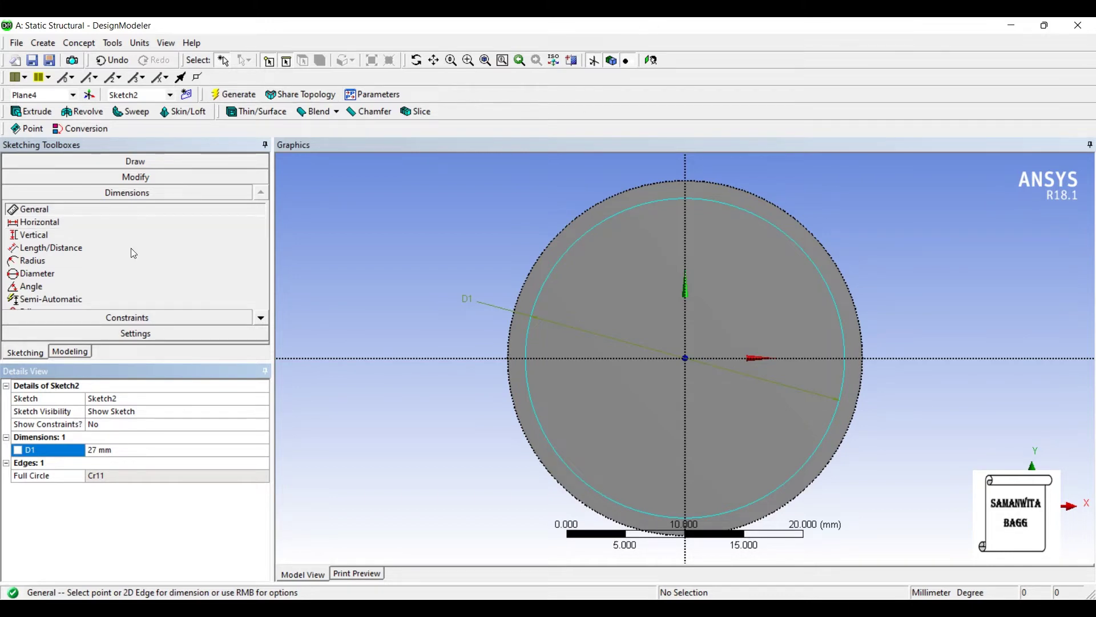
Extrude the inner circle as Cut Material to a depth of 200 mm and generate the bore through the cylinder
click(30, 112)
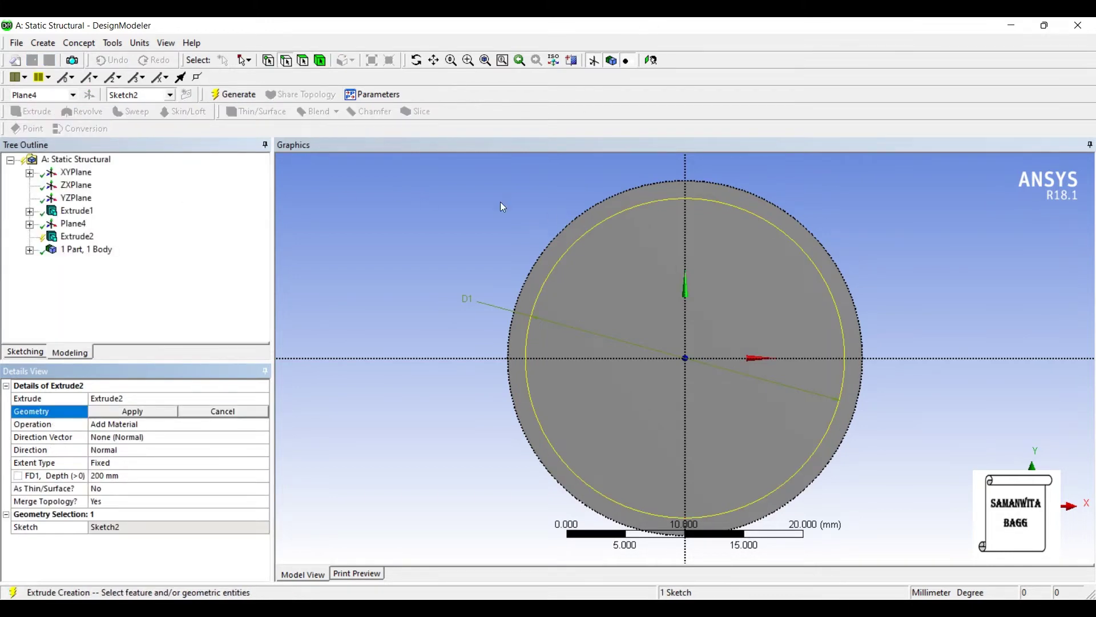
click(86, 353)
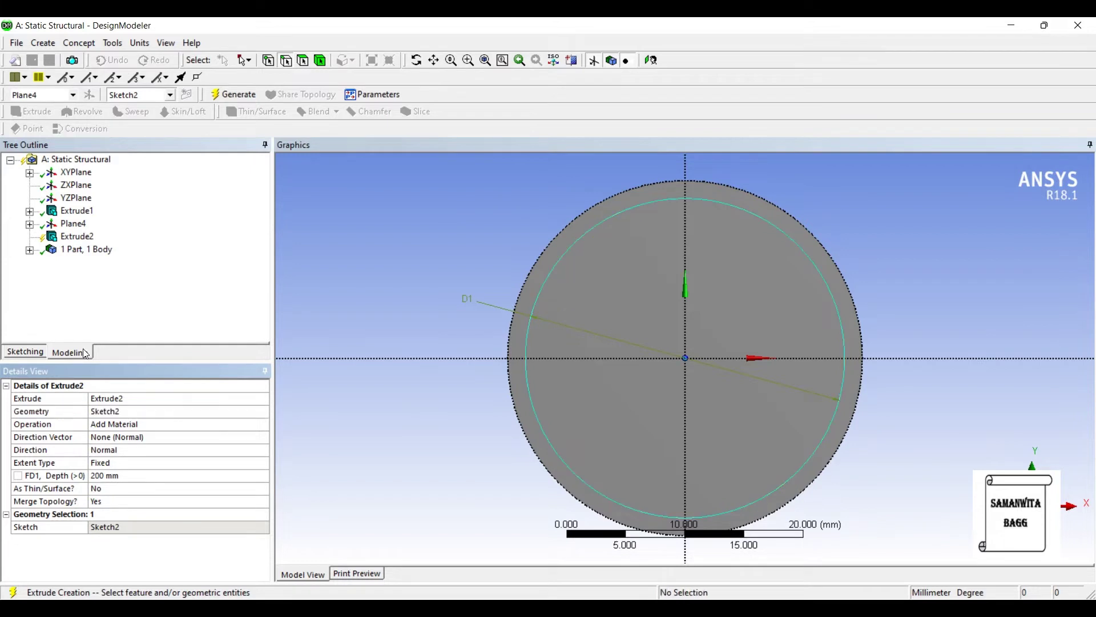
click(161, 424)
click(263, 424)
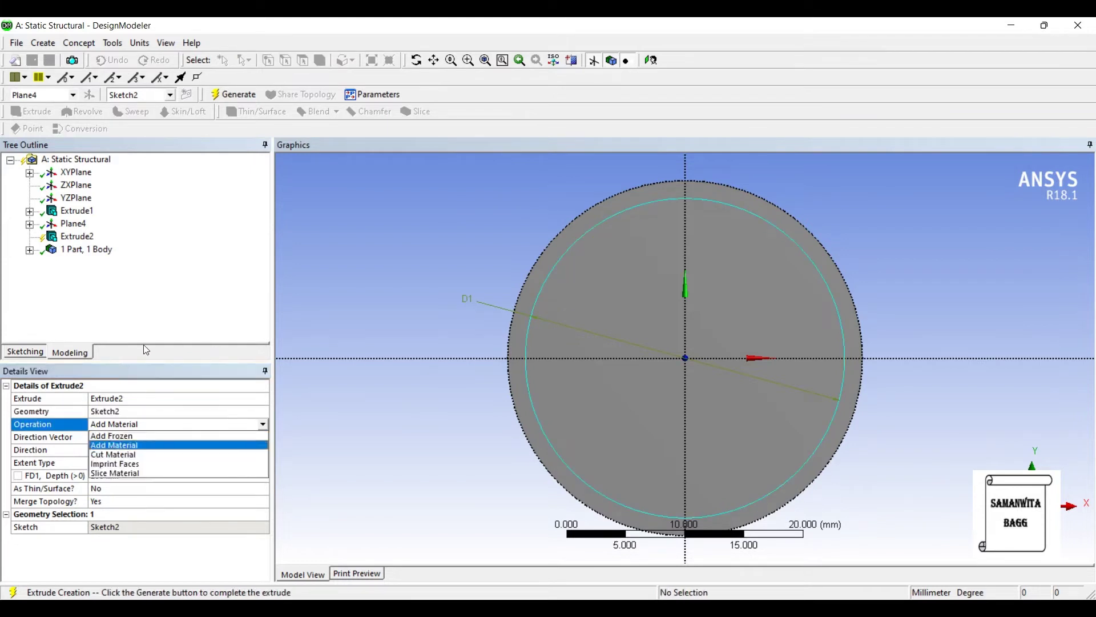
key(Up)
key(Return)
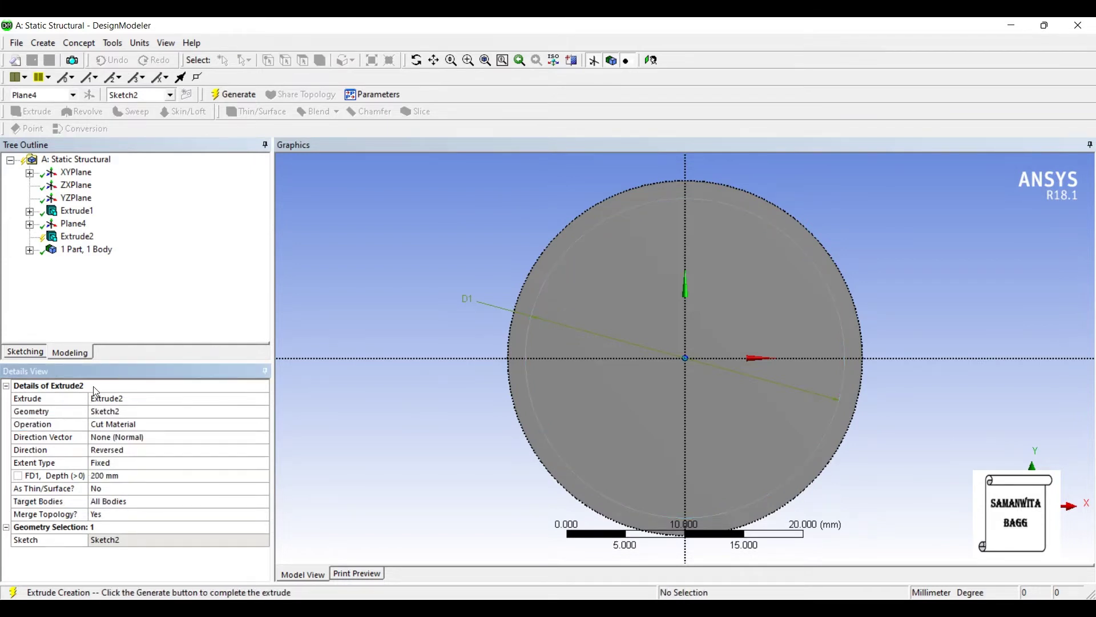
click(233, 94)
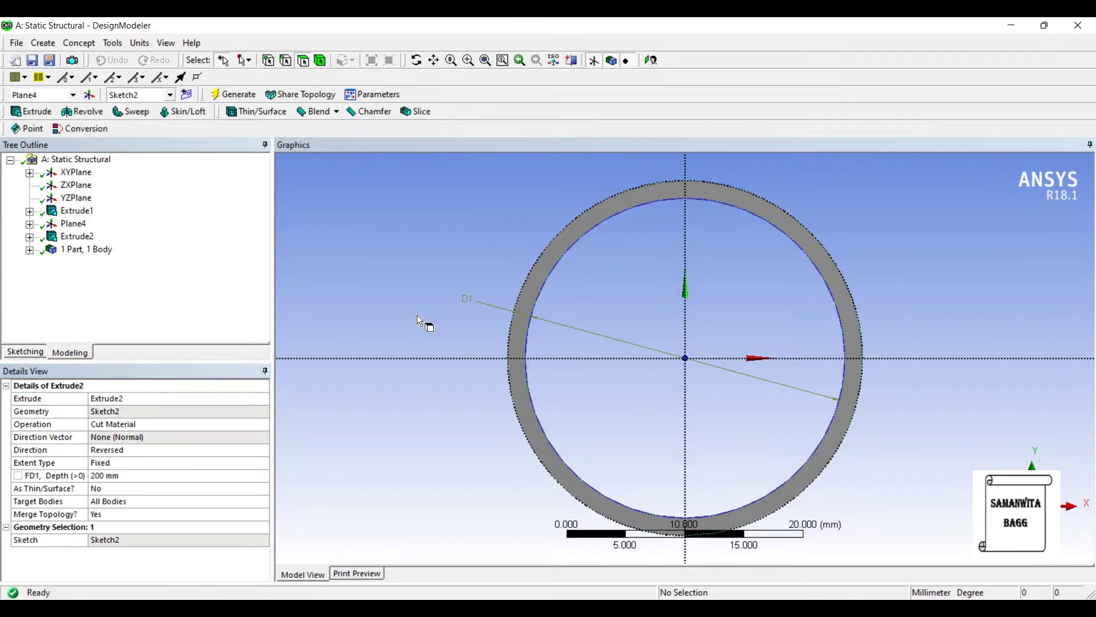
Check the hollow tube from several angles and return to the Workbench project schematic
middle_drag(425, 324, 440, 273)
scroll(541, 308, down, 8)
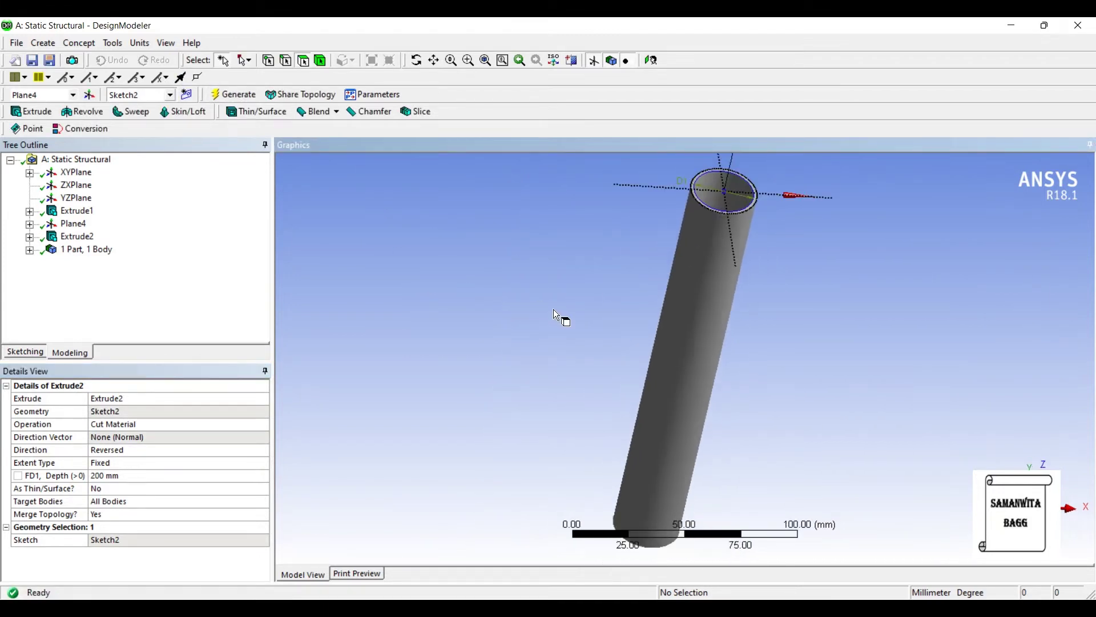
middle_drag(553, 310, 549, 340)
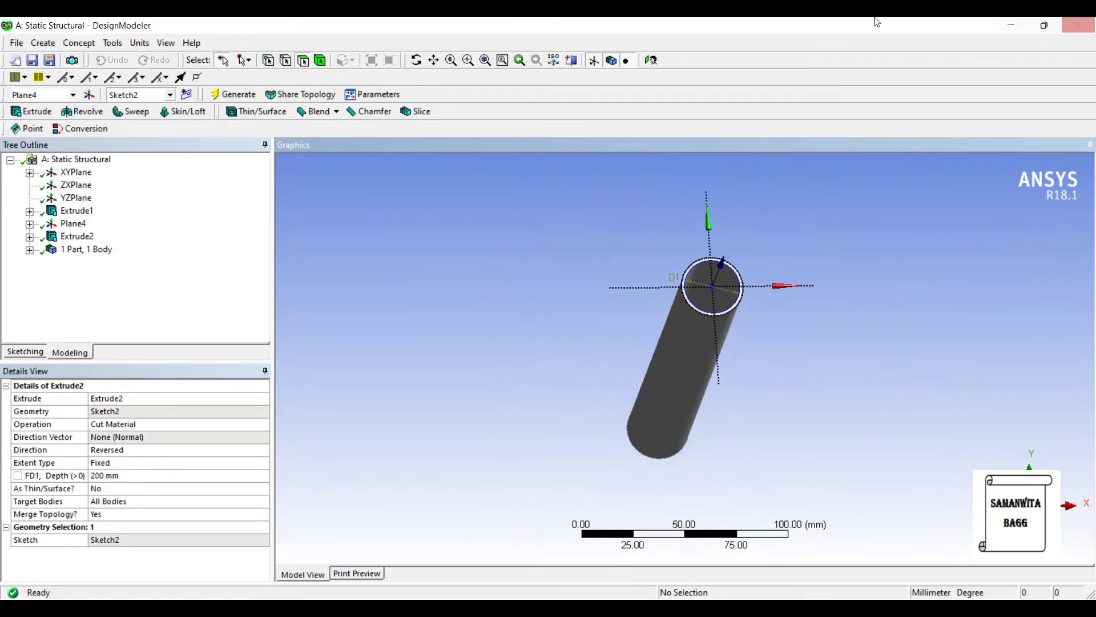
key(alt+Tab)
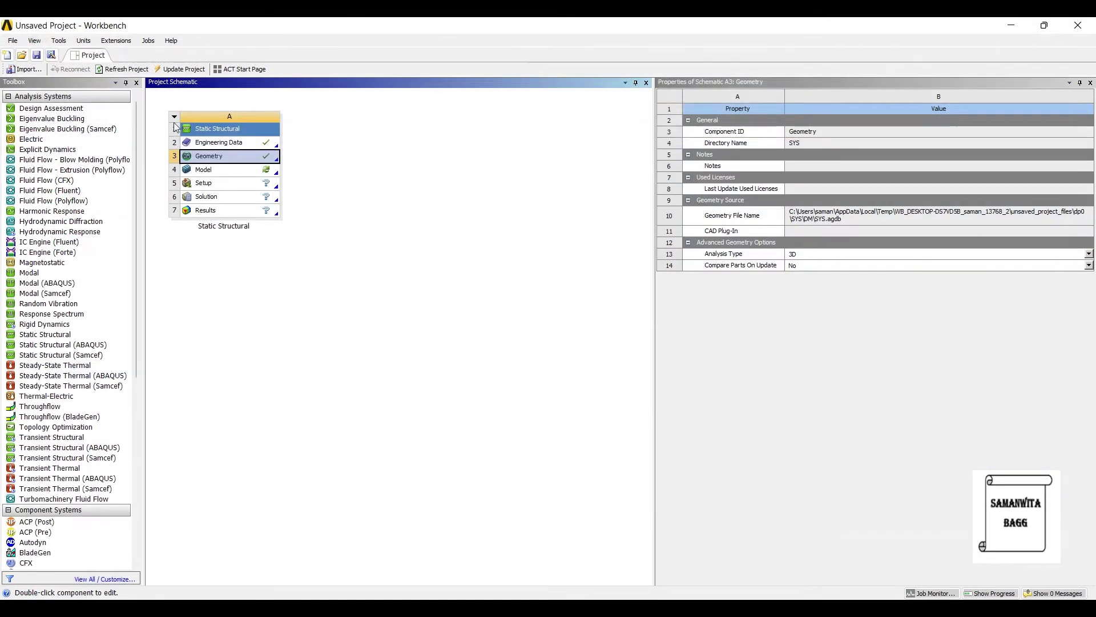
Add Stainless Steel from the General Materials library to the Static Structural system's engineering data
double_click(240, 142)
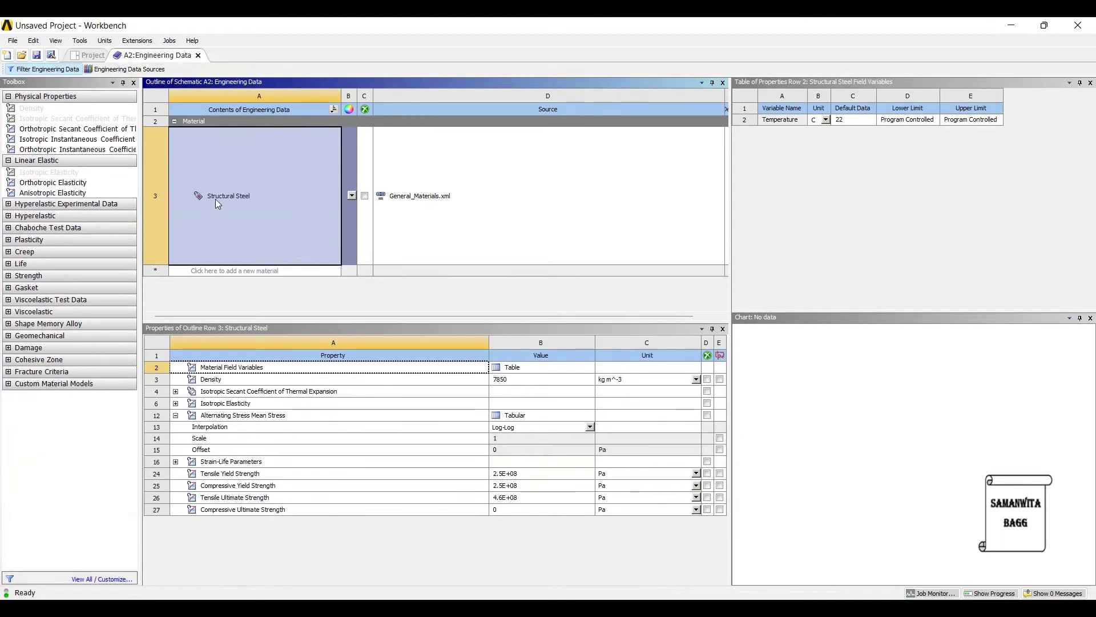
click(124, 68)
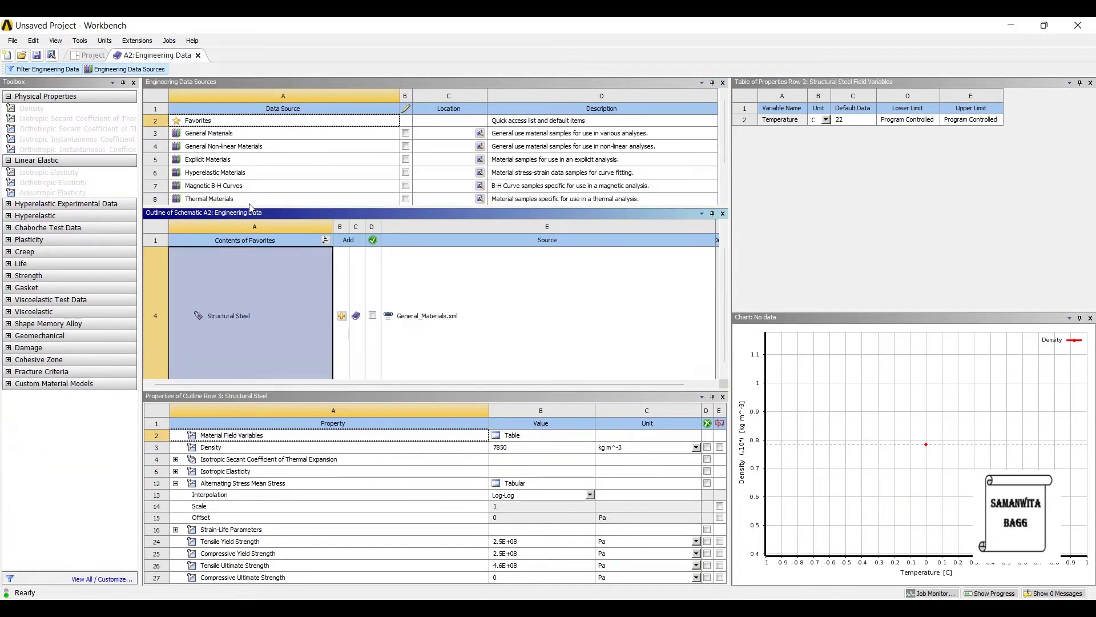
click(194, 133)
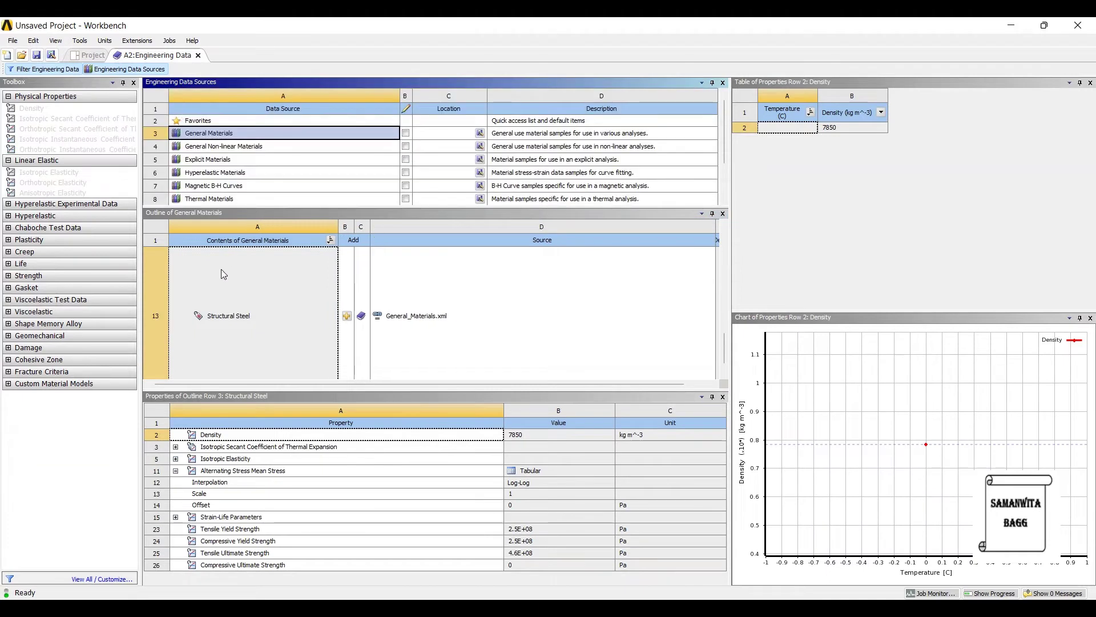
scroll(218, 272, up, 3)
scroll(219, 271, down, 2)
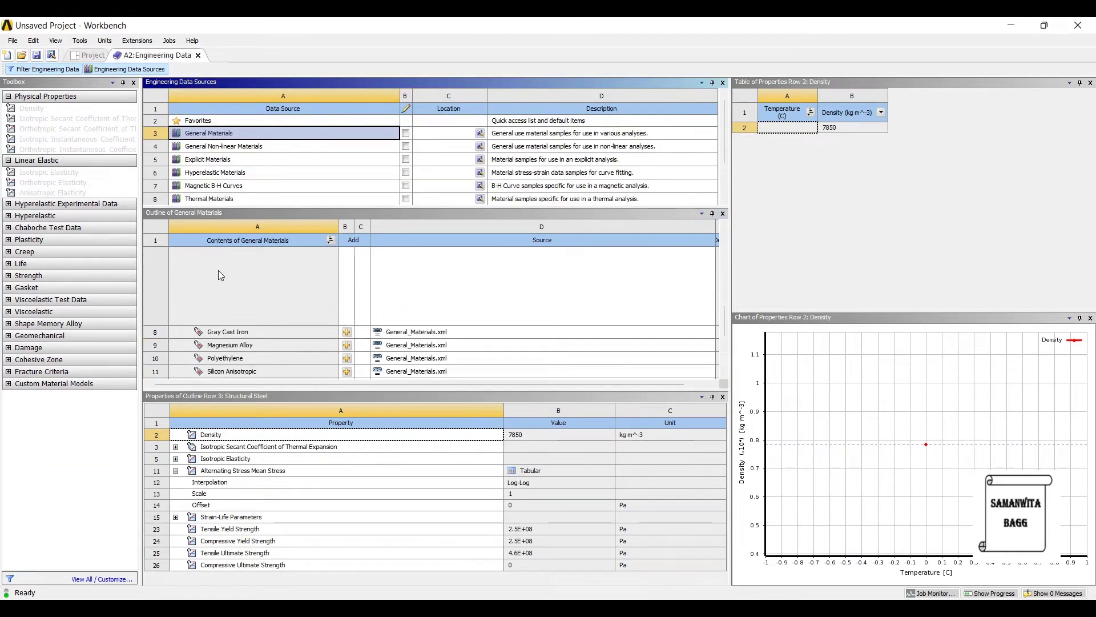
click(276, 278)
scroll(238, 259, up, 2)
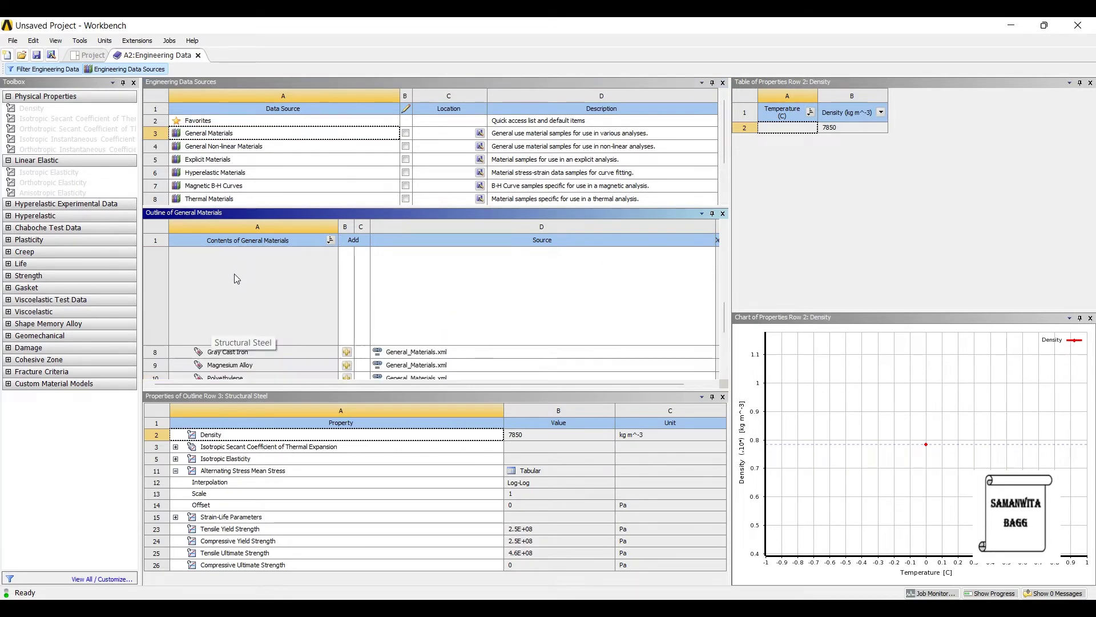
Return to the project schematic, update the project and open the Static Structural model in Mechanical
click(85, 56)
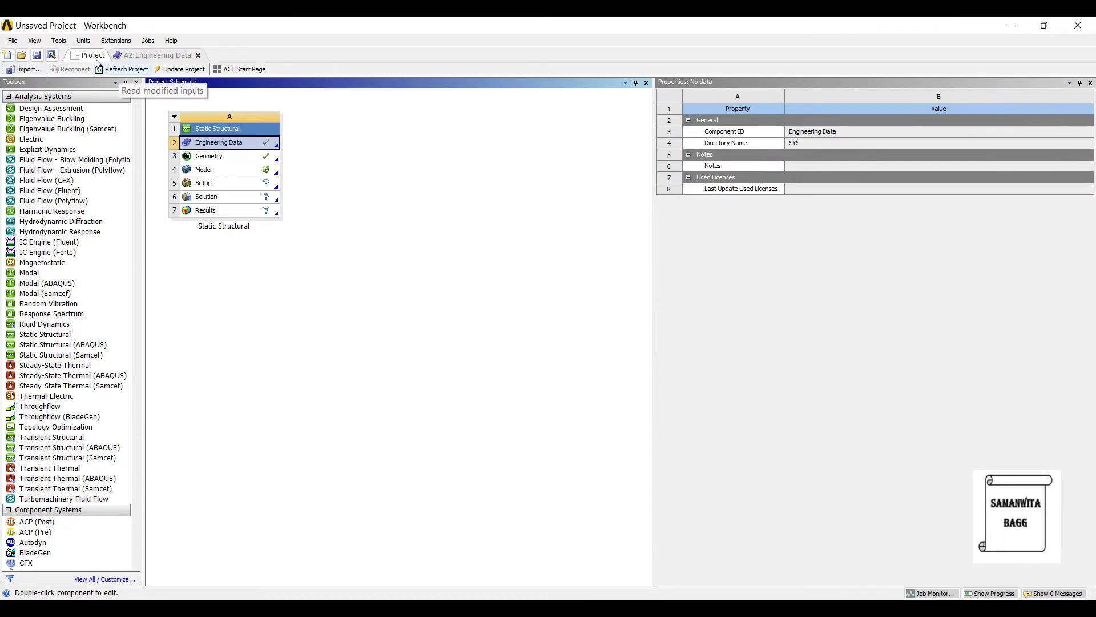
click(181, 69)
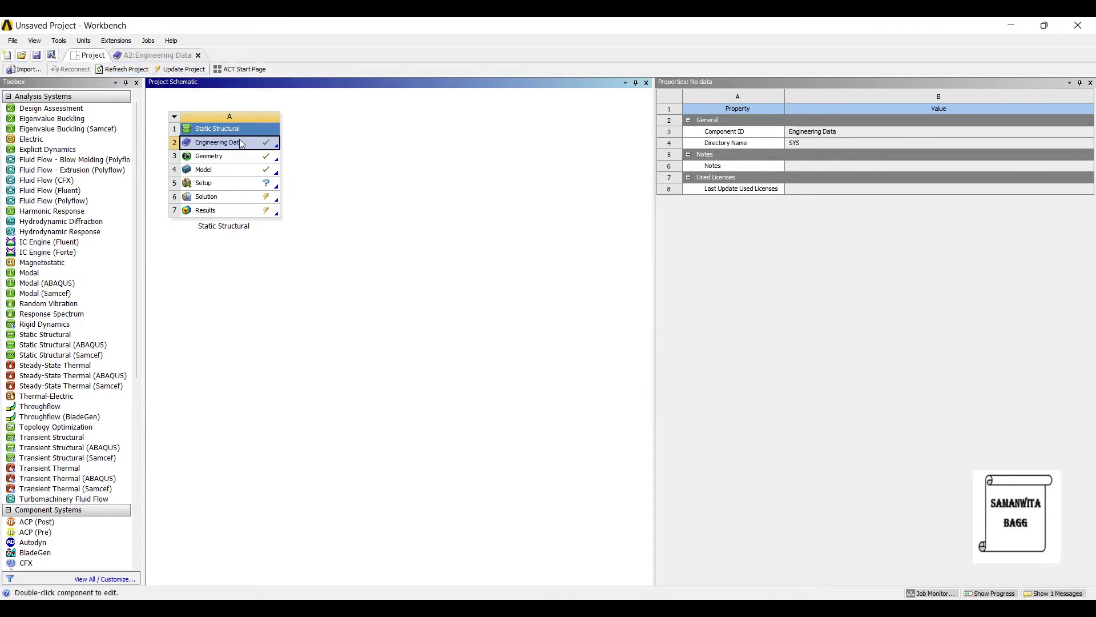
double_click(228, 170)
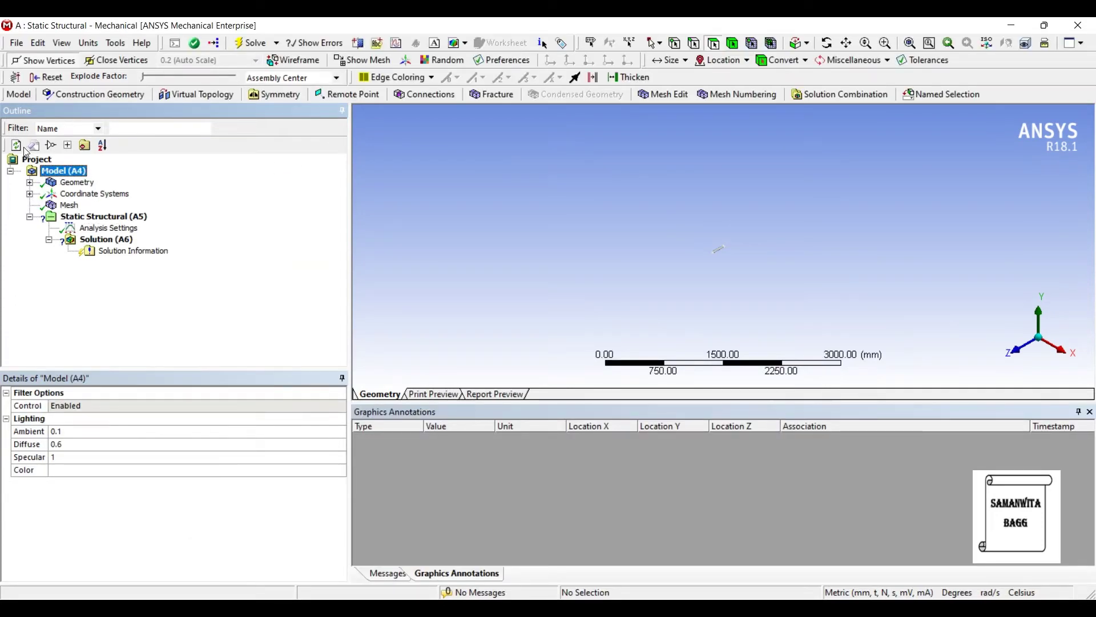
Assign Stainless Steel as the material of the solid tube body
click(87, 193)
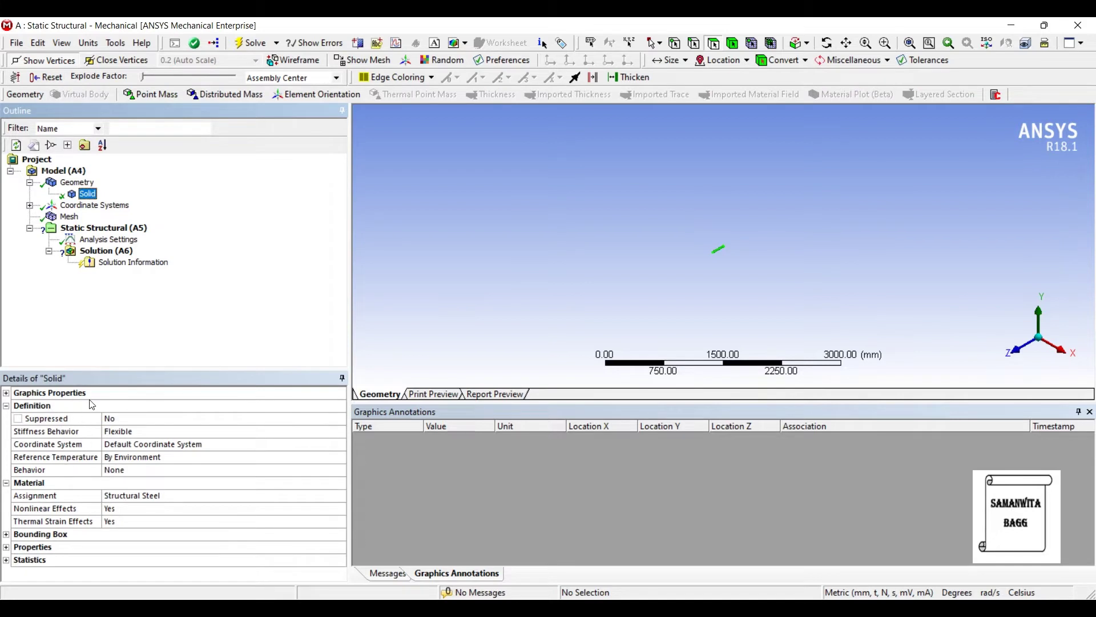
click(147, 403)
click(341, 495)
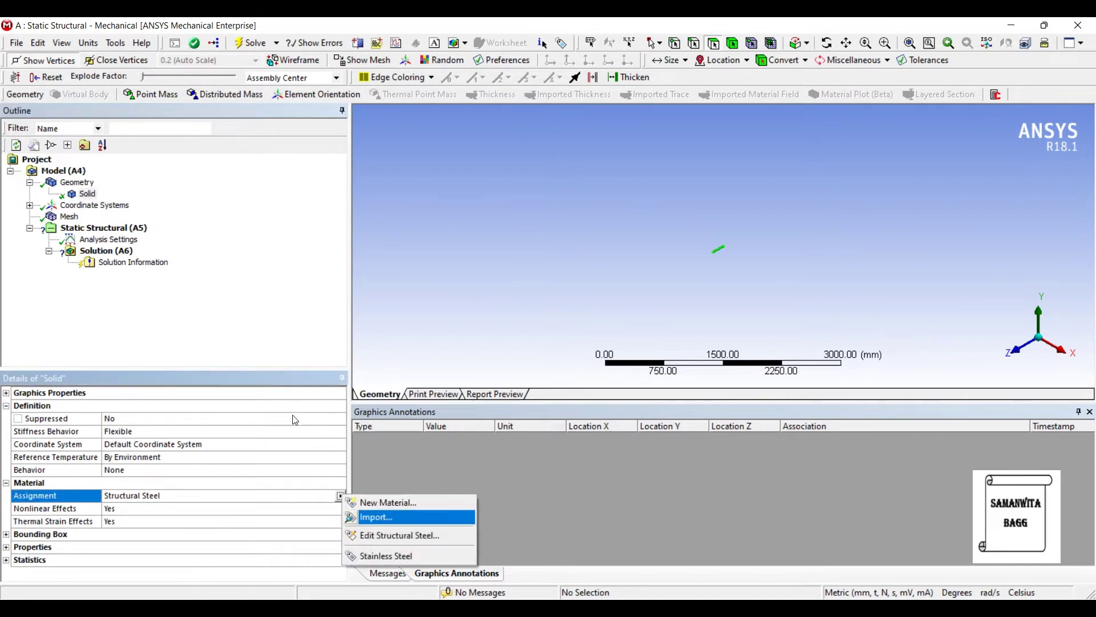
click(379, 556)
Set the mesh's Relevance Center to Fine and regenerate the tube's mesh
scroll(548, 238, up, 10)
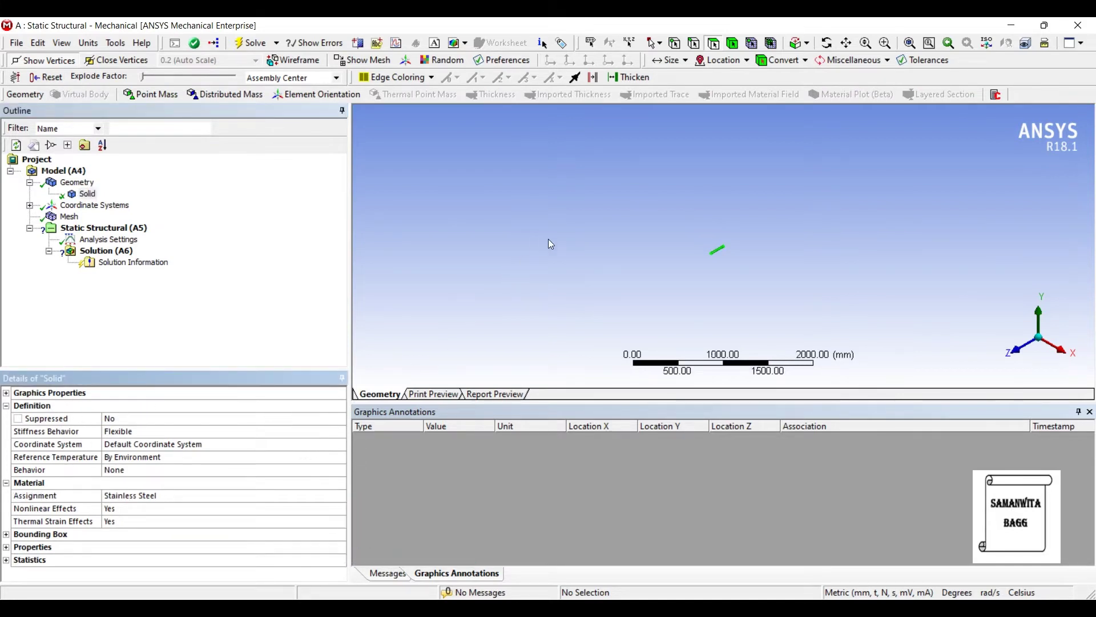
middle_drag(516, 278, 436, 229)
scroll(466, 236, up, 3)
scroll(484, 259, up, 2)
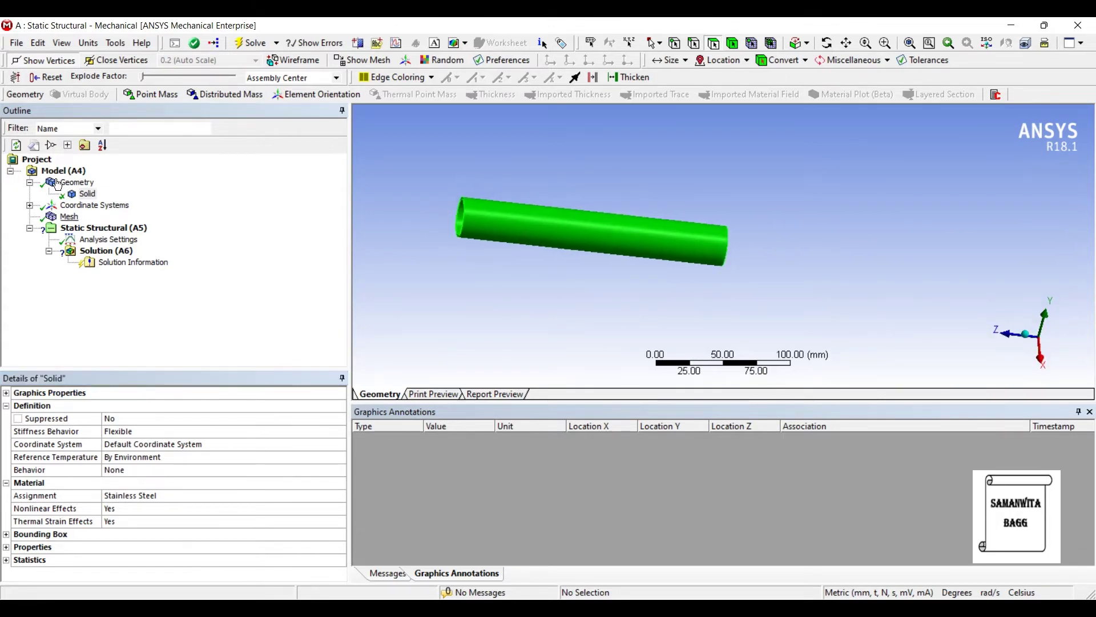
click(69, 217)
click(7, 469)
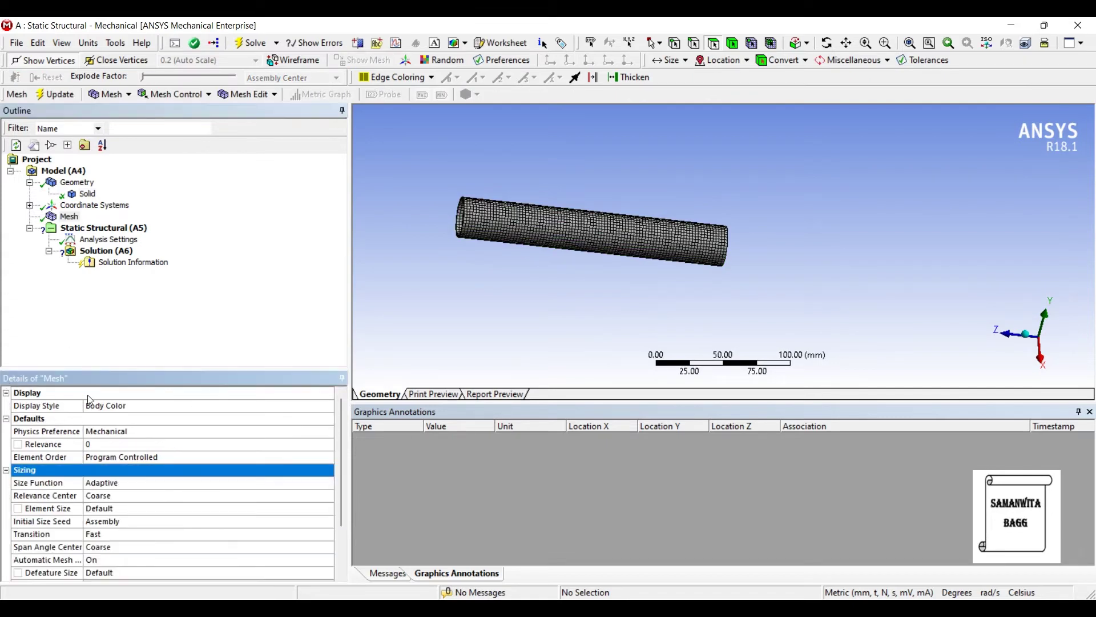
click(98, 496)
click(327, 495)
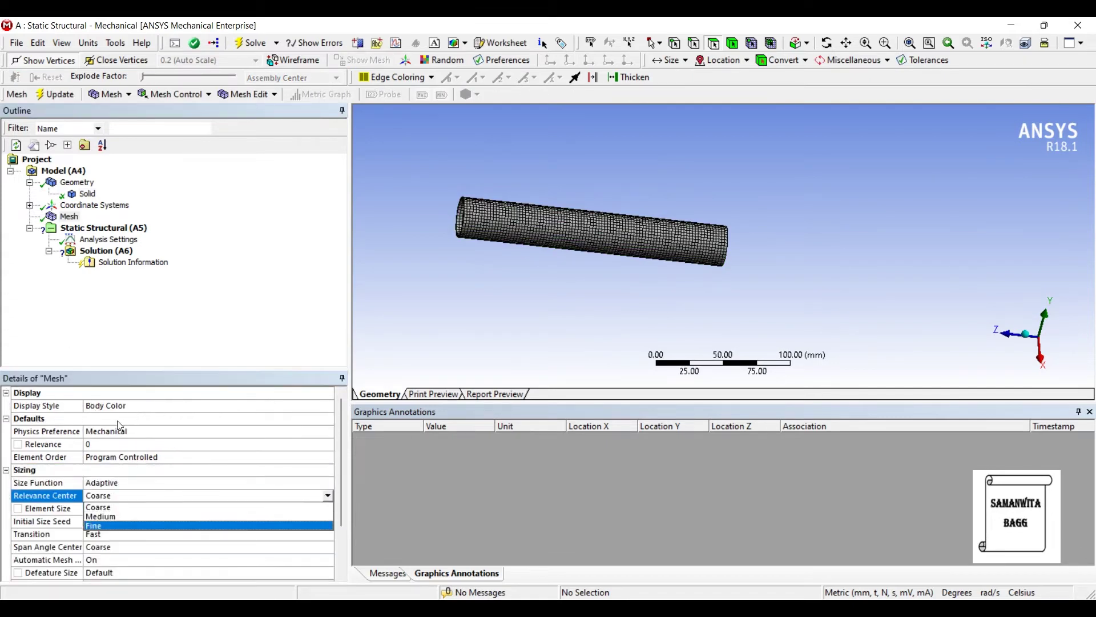
click(147, 525)
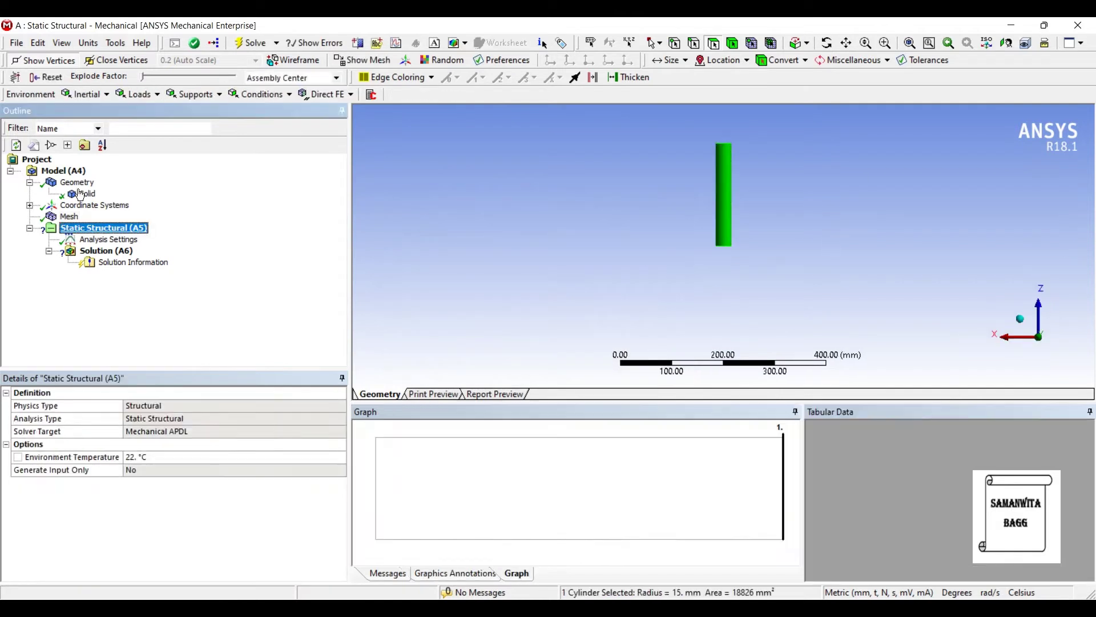
Apply a Fixed Support to the annular end face of the tube at its negative Z end
middle_drag(583, 166, 588, 142)
scroll(581, 199, up, 5)
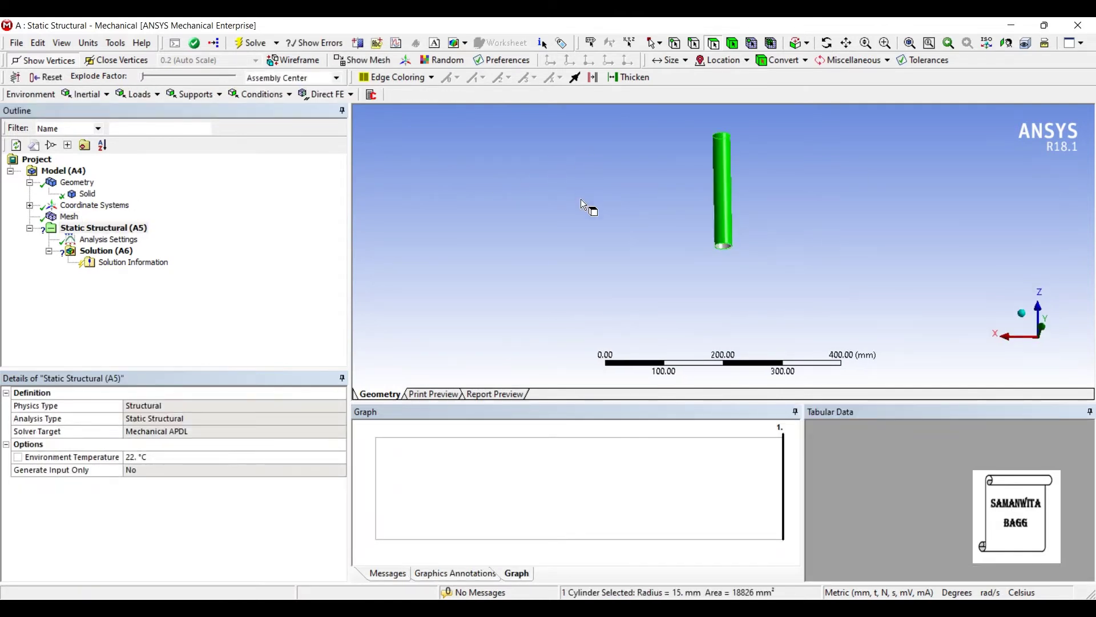
middle_drag(580, 200, 566, 227)
click(578, 183)
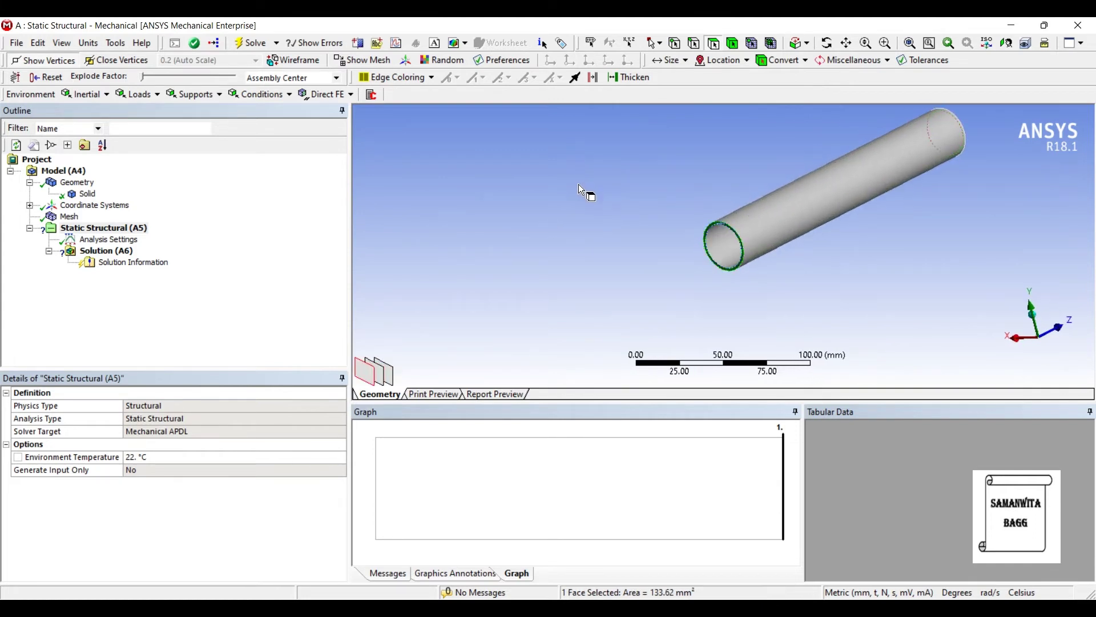
right_click(730, 226)
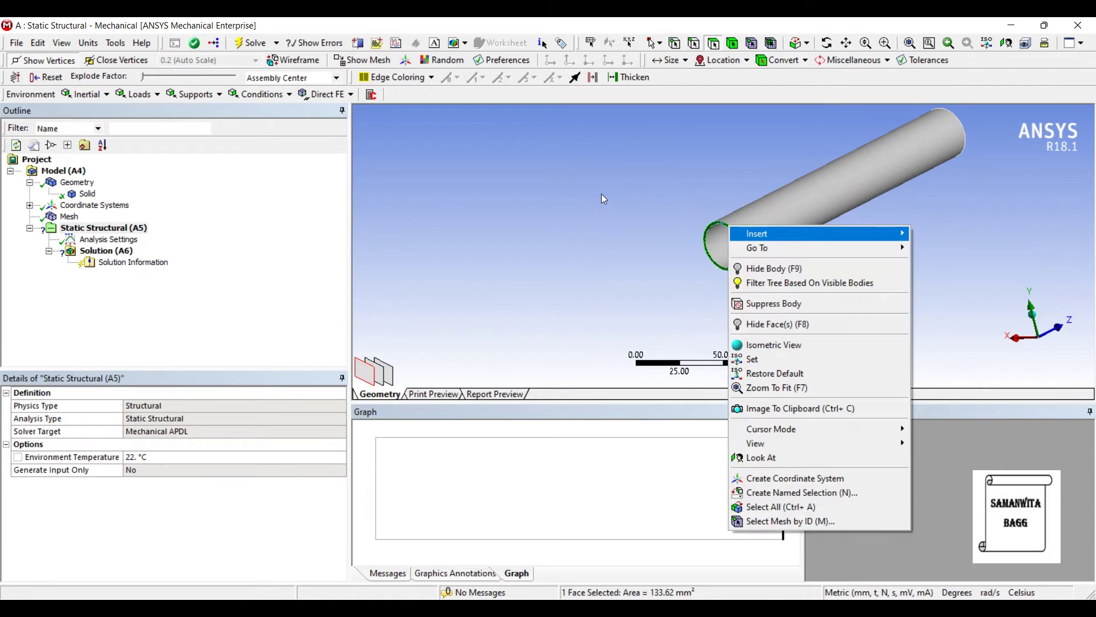
mouse_move(736, 233)
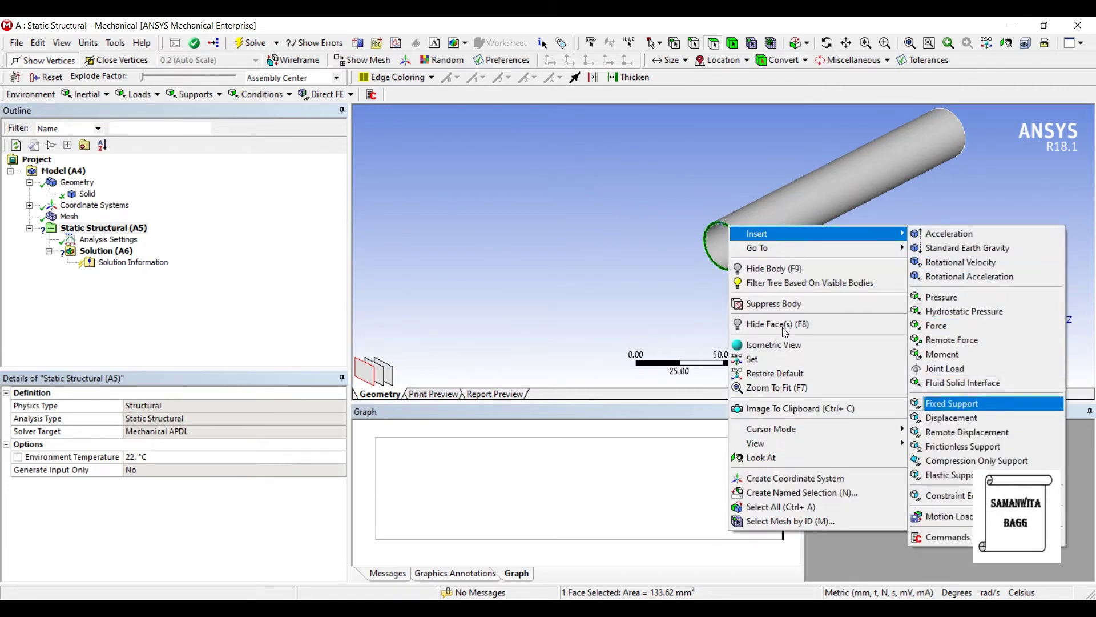
Insert a Force on the tube's free annular end face, opposite the fixed support
mouse_move(677, 162)
middle_down()
mouse_move(649, 164)
mouse_move(678, 142)
mouse_move(644, 164)
mouse_move(694, 154)
middle_up()
scroll(672, 148, down, 4)
scroll(693, 155, up, 2)
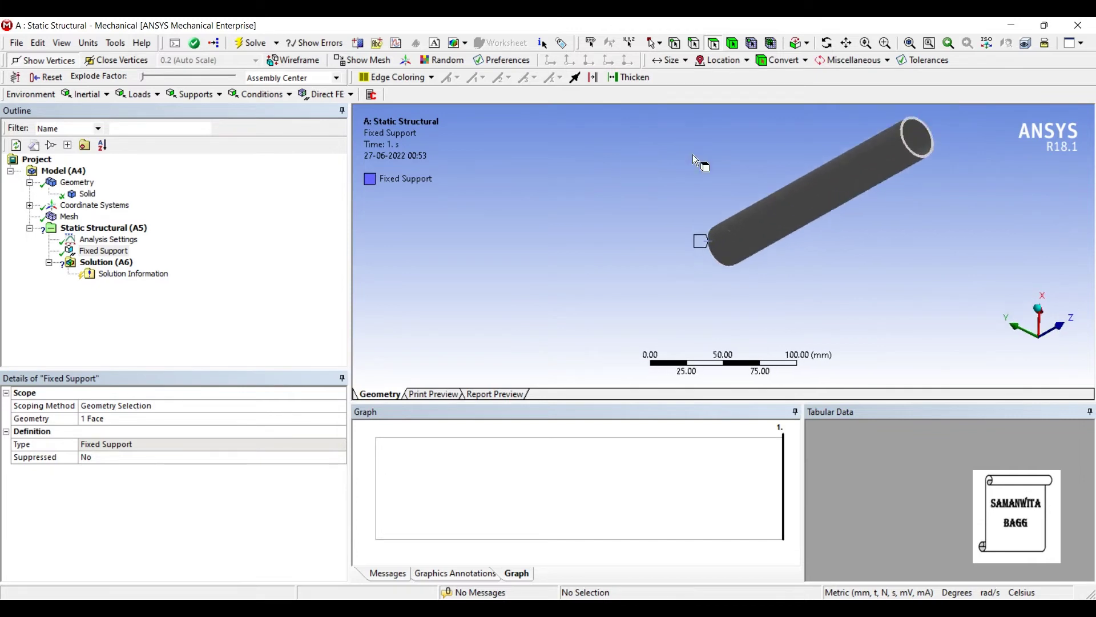
click(914, 152)
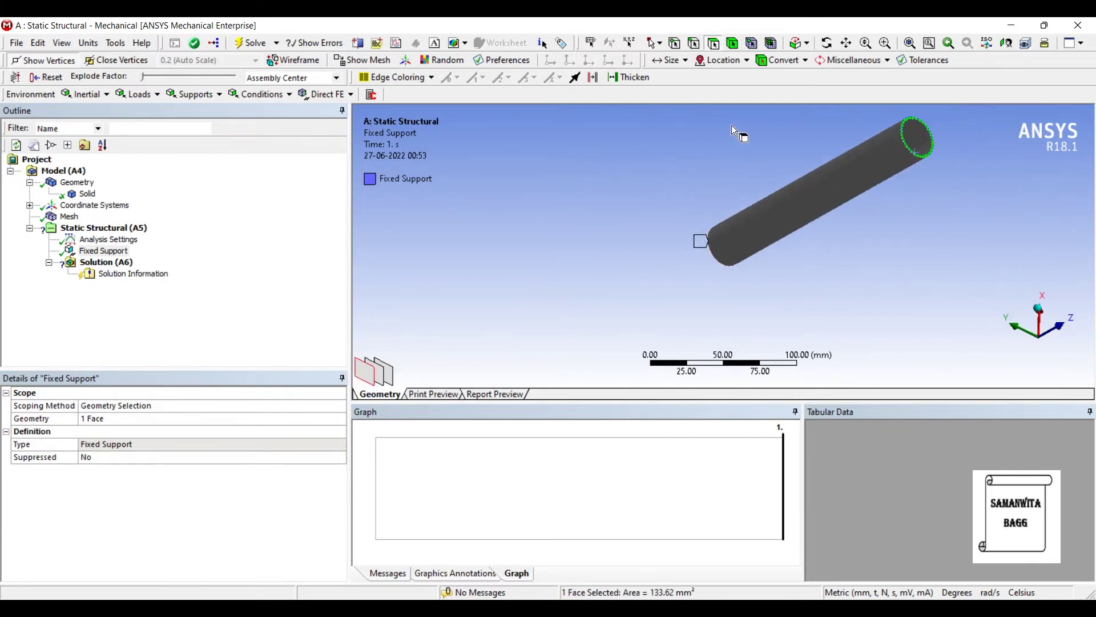
right_click(731, 125)
mouse_move(757, 135)
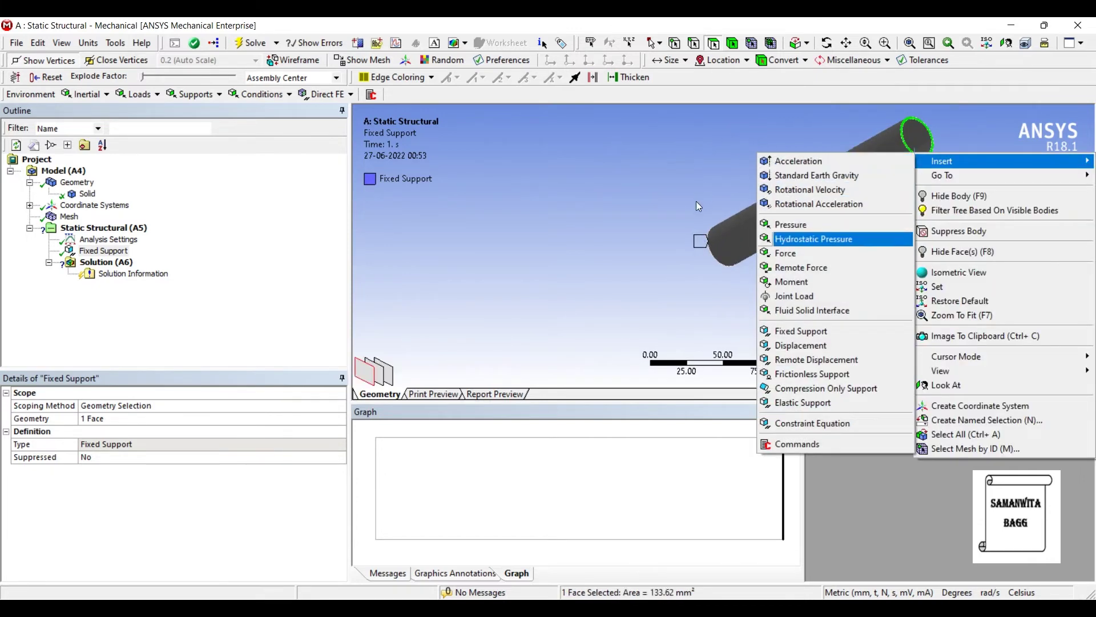
key(Return)
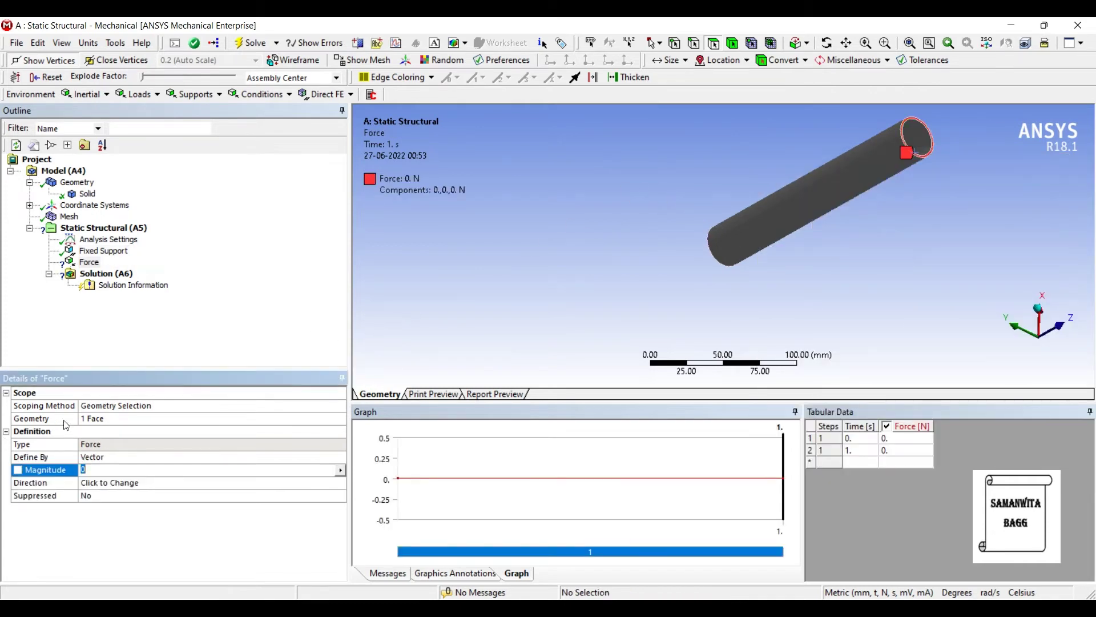
Define the force by components and set its Z component to -1000 N
click(143, 456)
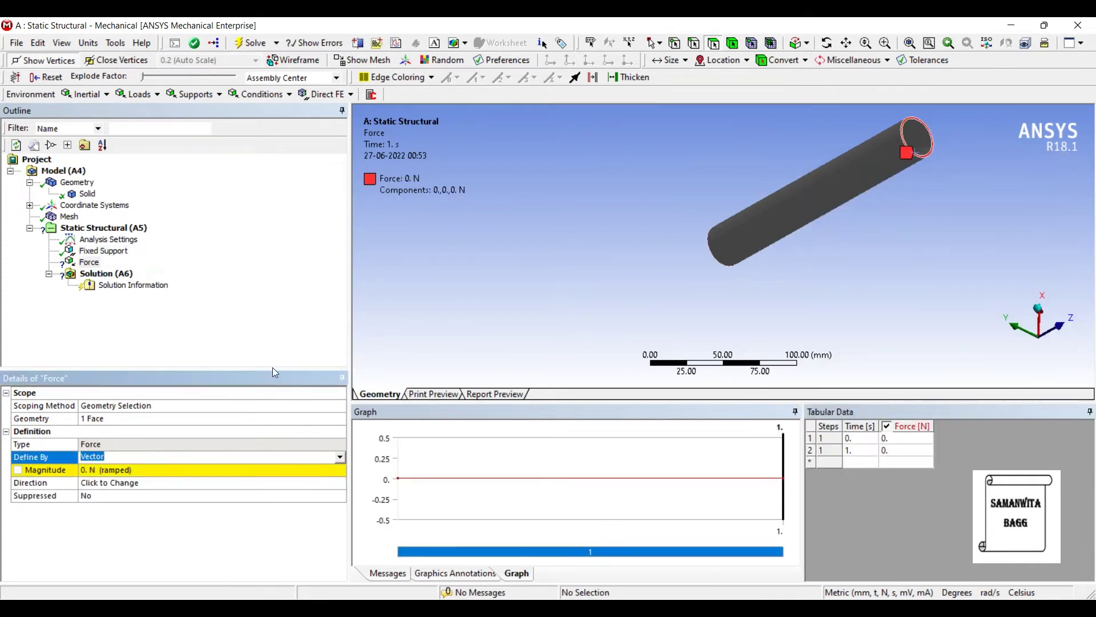
key(Down)
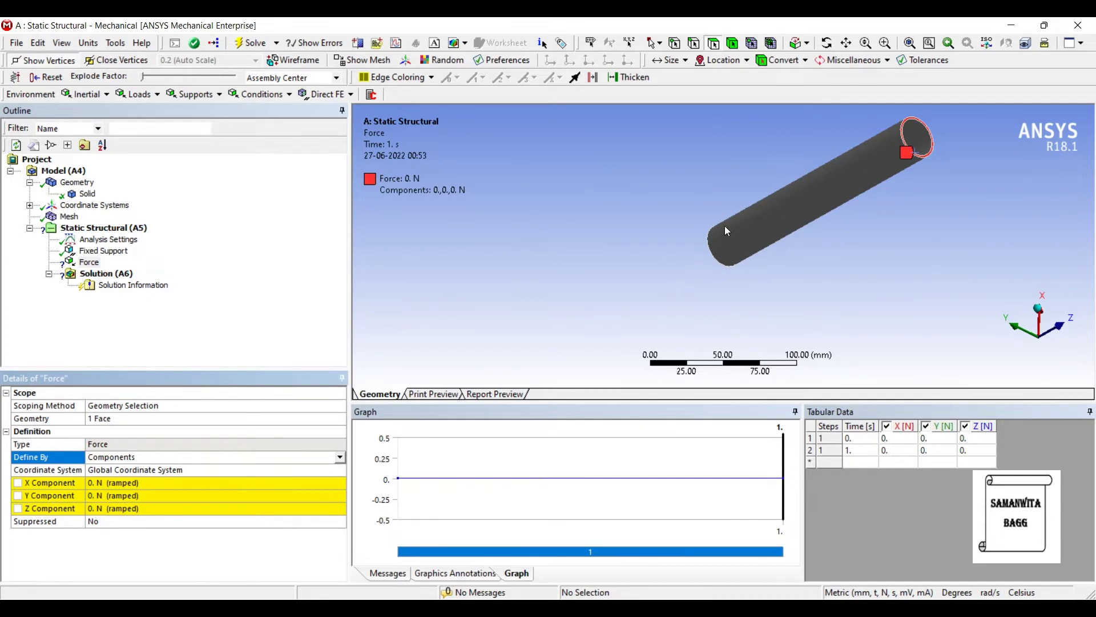
middle_drag(727, 231, 704, 178)
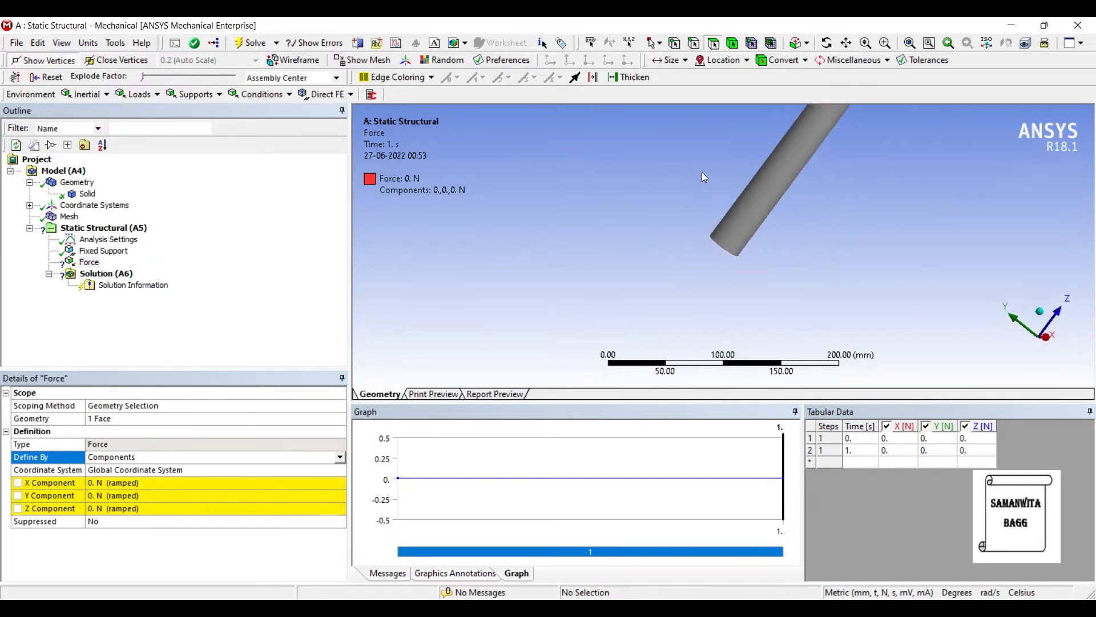
scroll(705, 178, down, 2)
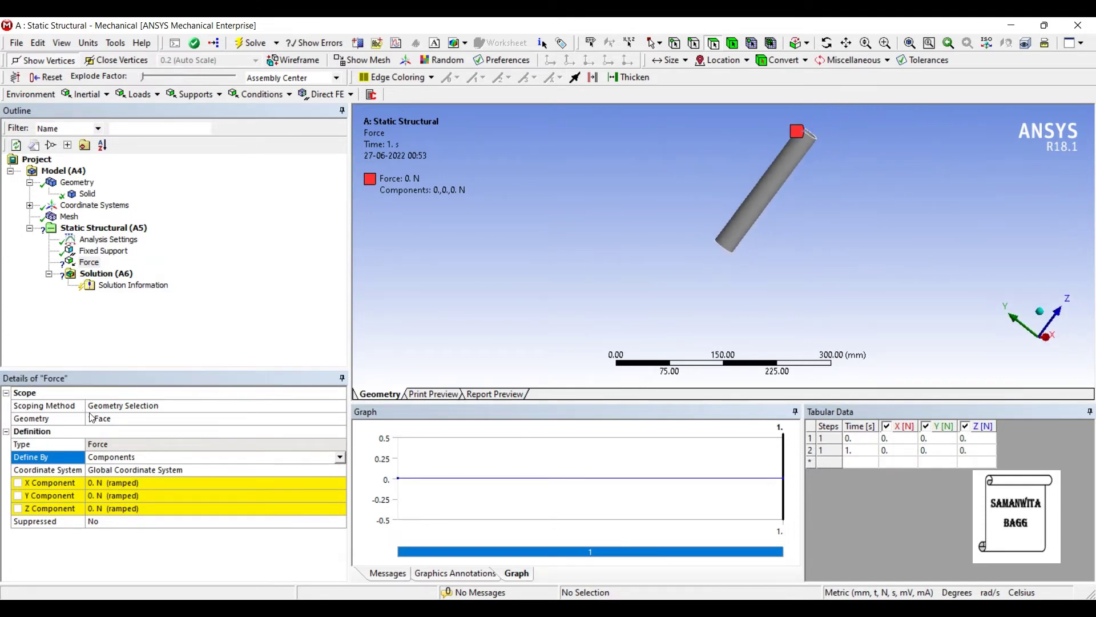
click(115, 508)
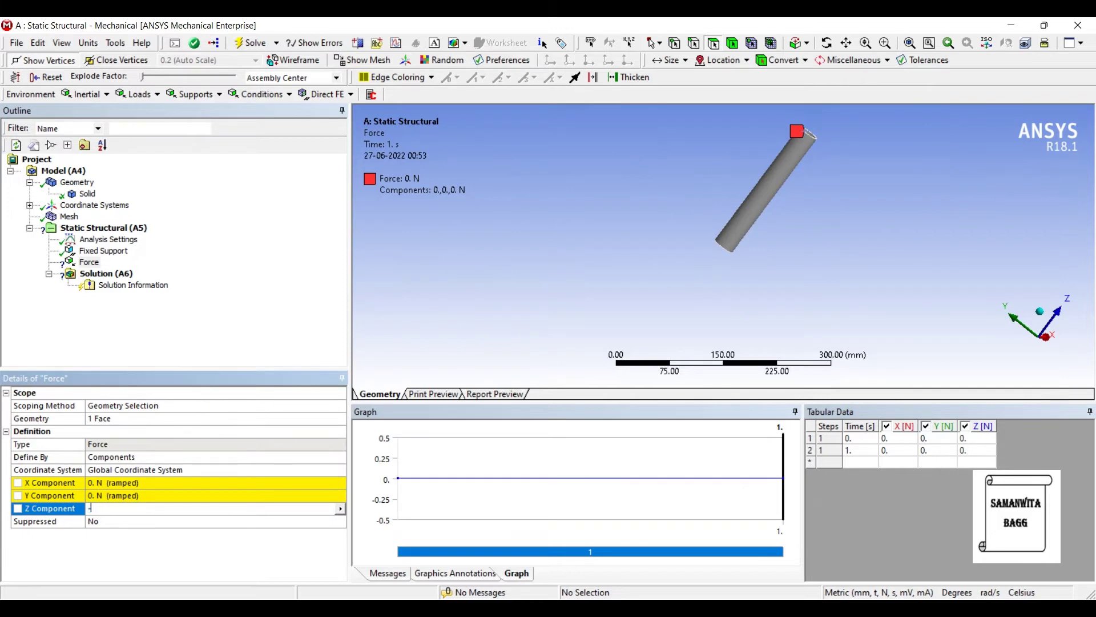
key(Return)
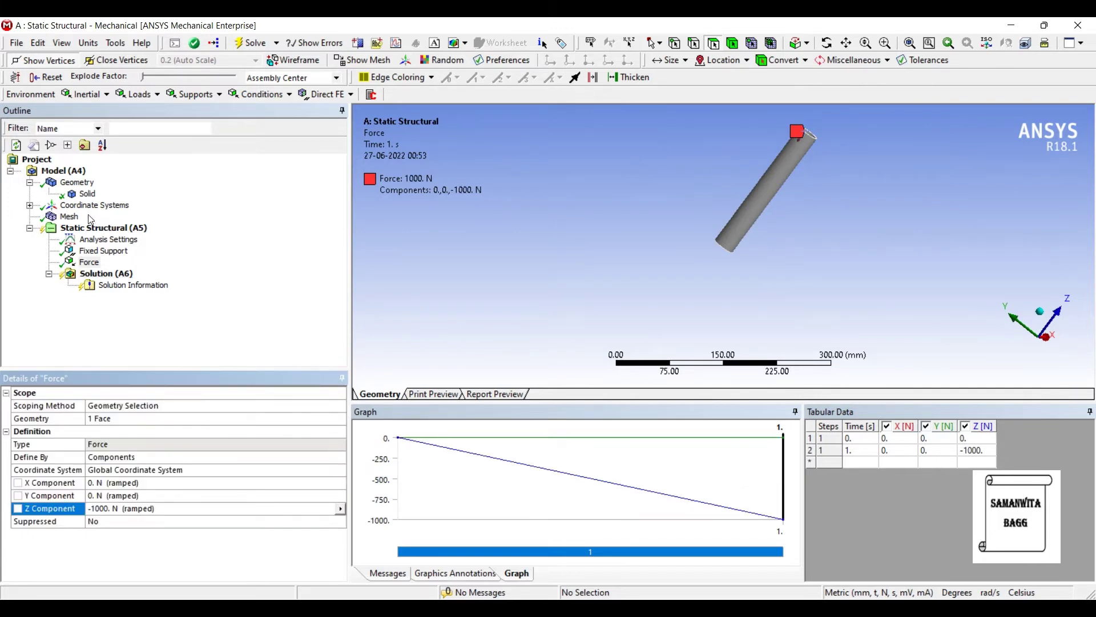
Add Total Deformation and Equivalent (von-Mises) Stress results to the solution
right_click(107, 274)
mouse_move(121, 282)
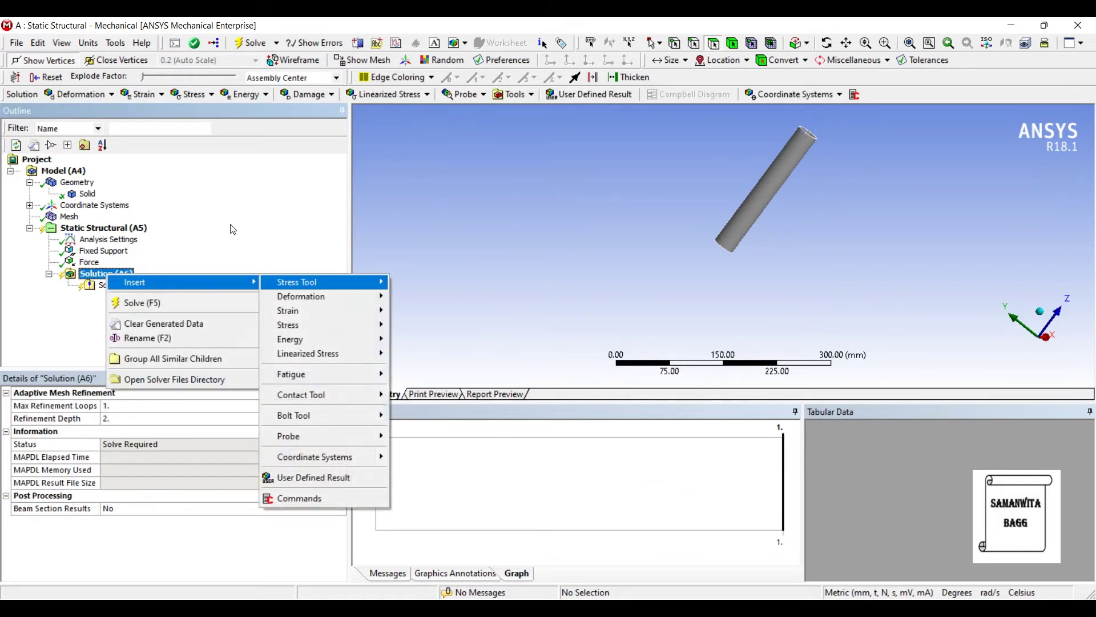
mouse_move(333, 296)
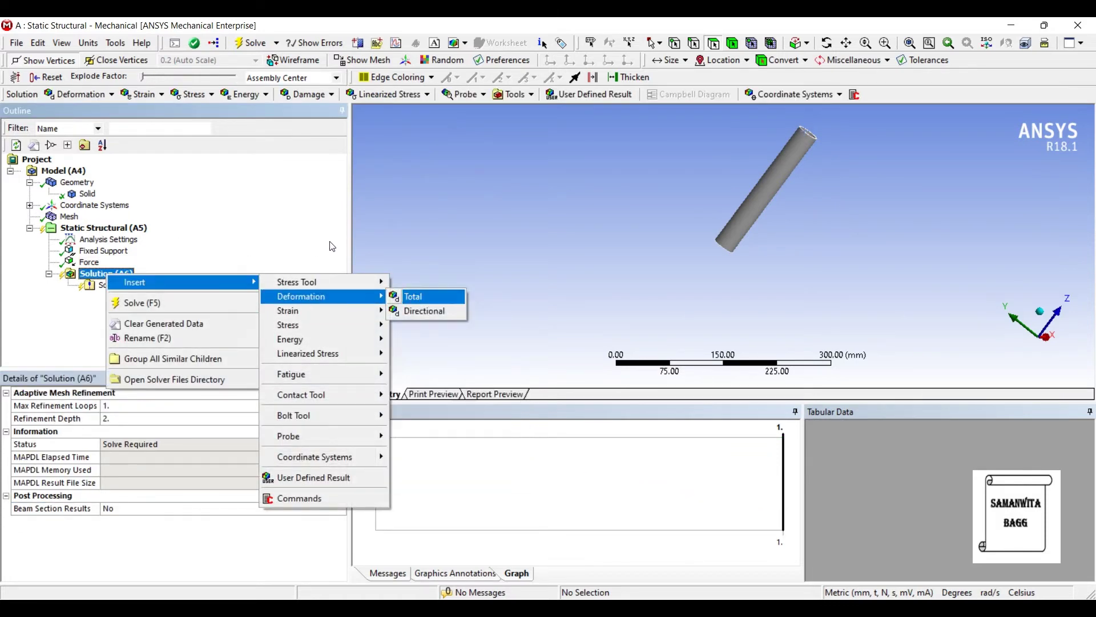
click(416, 296)
right_click(110, 273)
mouse_move(229, 280)
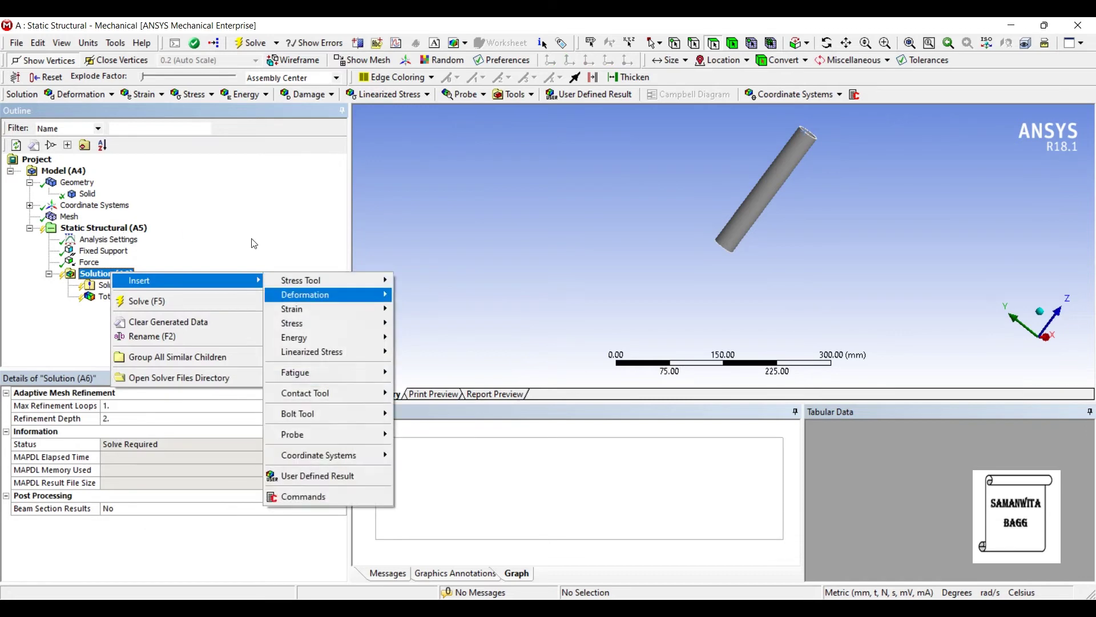
key(Down)
key(Down)
key(Right)
key(Return)
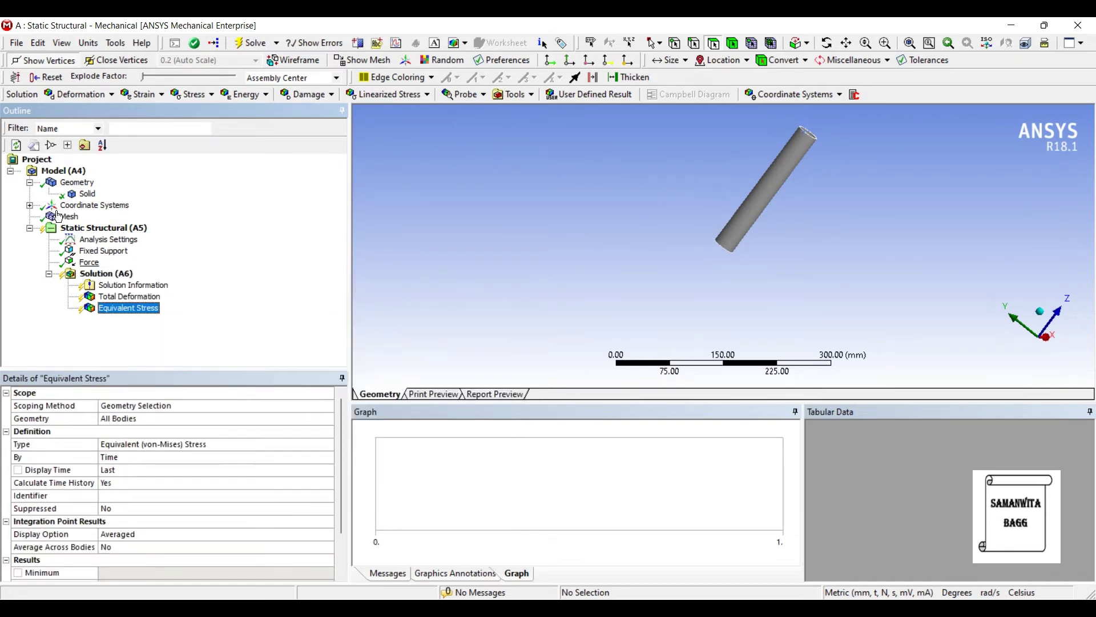
Solve the analysis and display the Total Deformation result on the tube as an animation
key(Up)
key(Up)
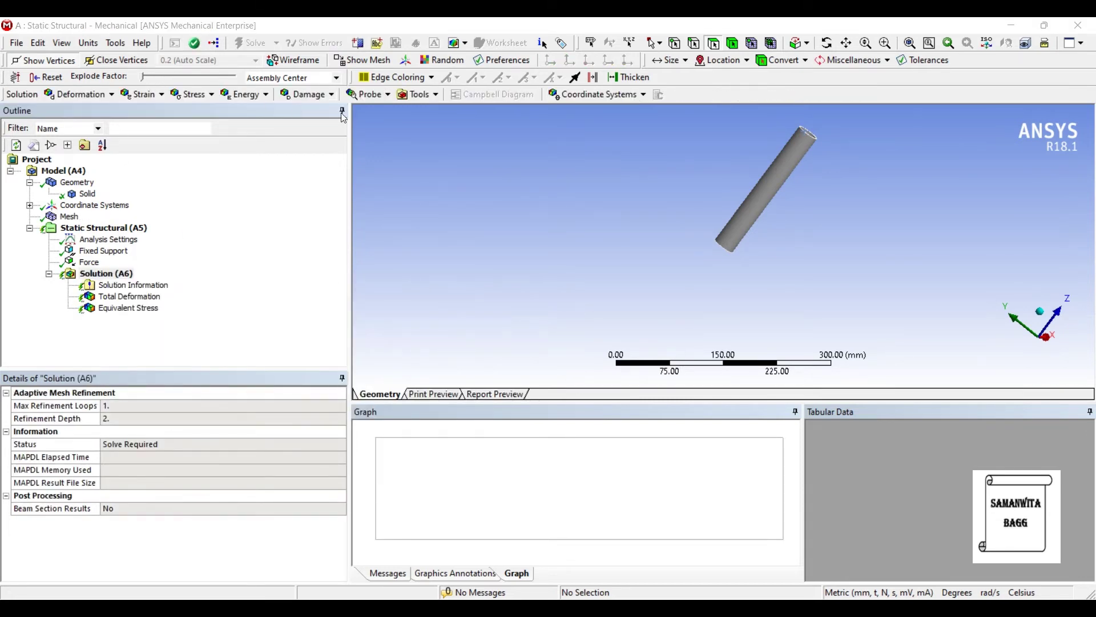
click(130, 296)
mouse_move(531, 162)
mouse_down()
mouse_move(556, 162)
mouse_move(538, 172)
mouse_up()
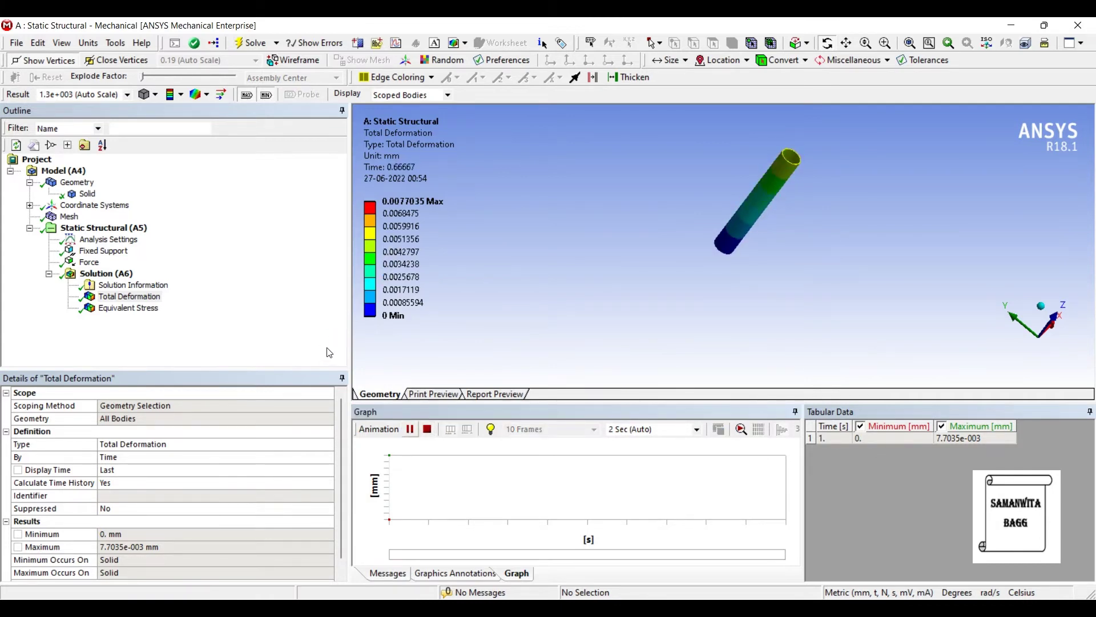
Pause the deformation animation and display the Equivalent (von-Mises) Stress result on the tube
click(410, 429)
click(129, 308)
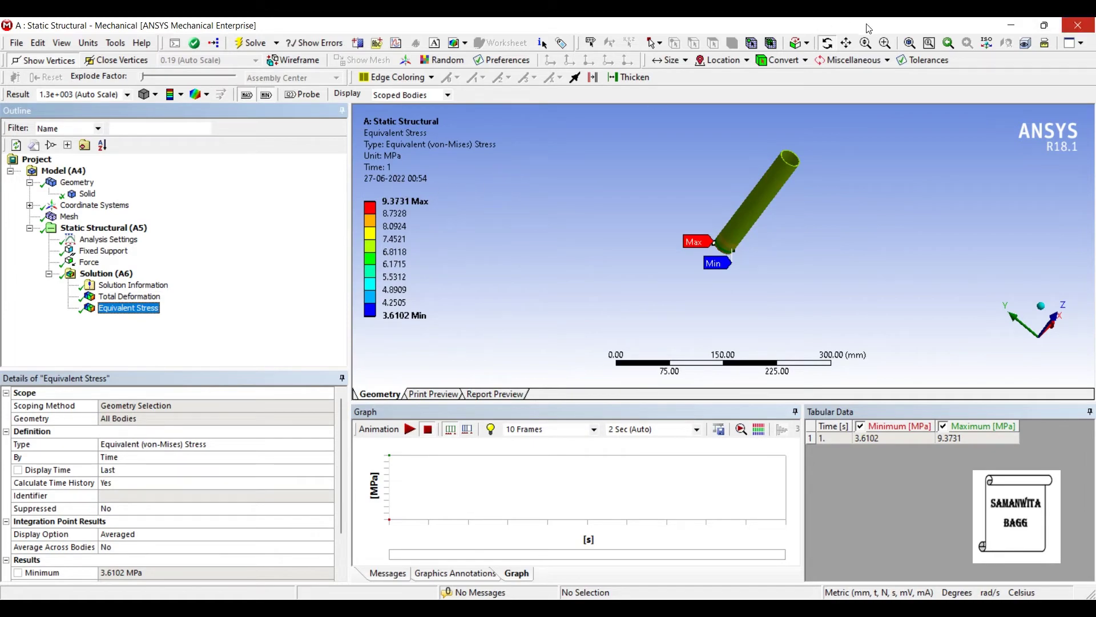
Return to Workbench, add an Eigenvalue Buckling system linked to the Static Structural solution, and open it in Mechanical
click(1078, 25)
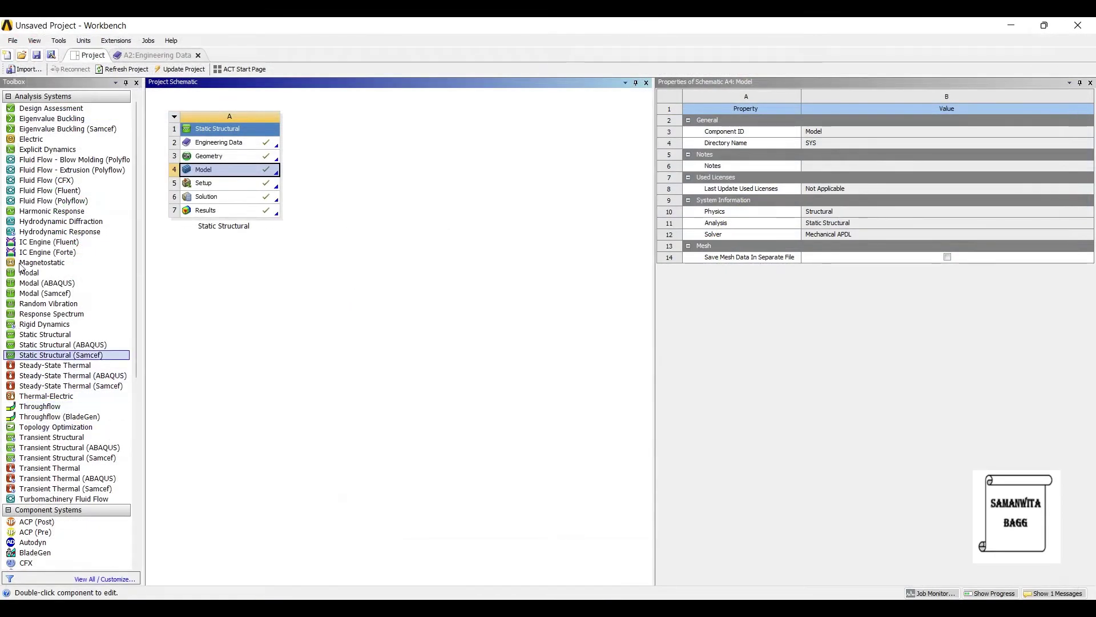
drag(51, 118, 210, 166)
click(210, 167)
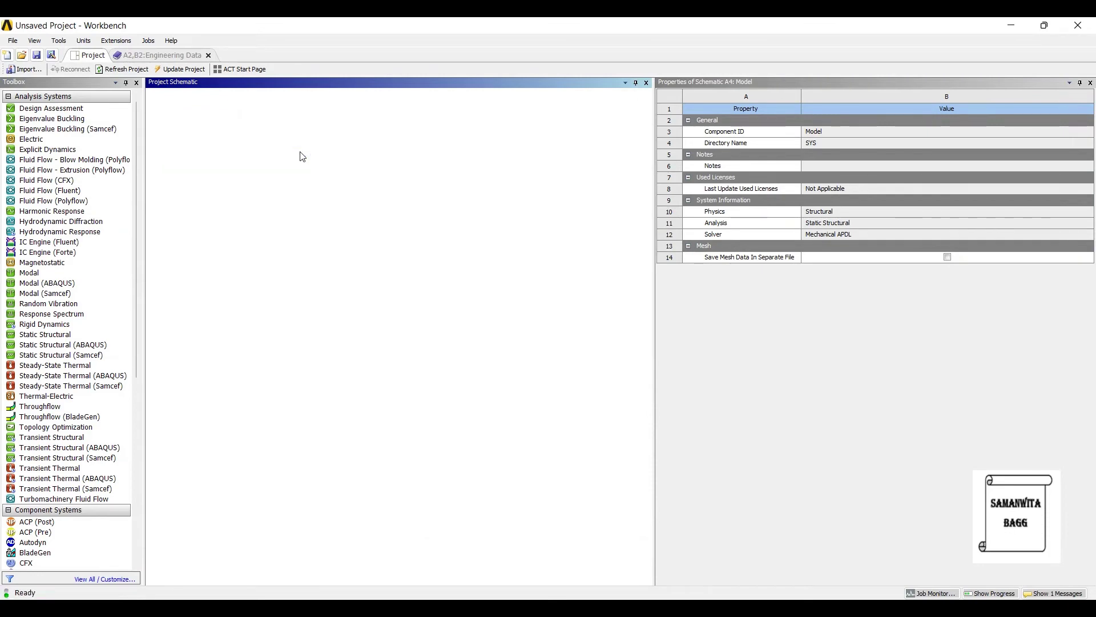
double_click(402, 179)
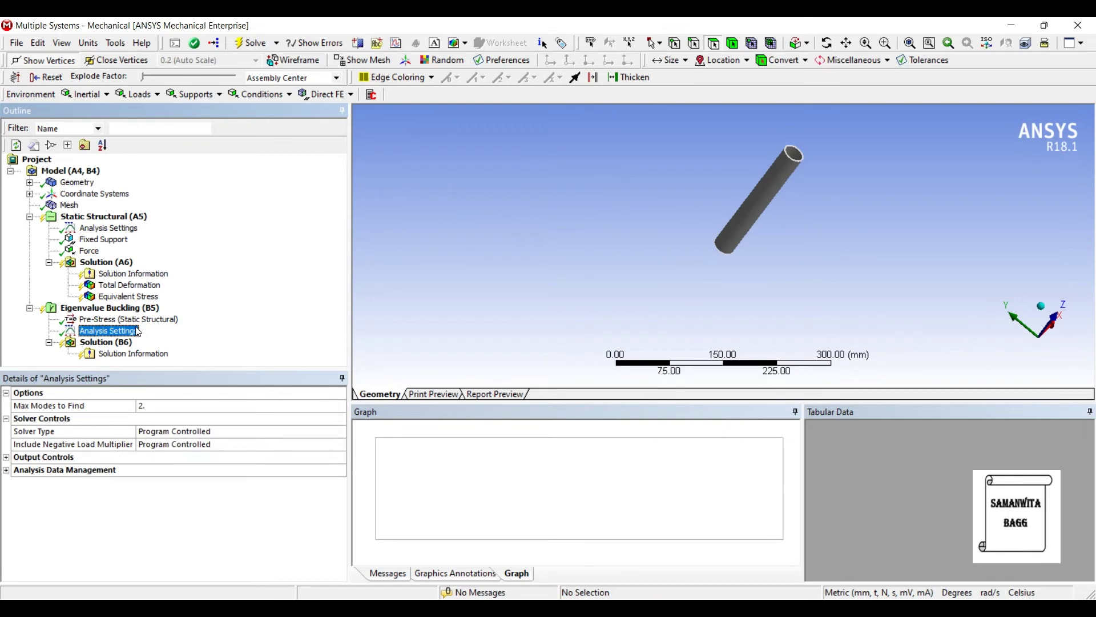
In the Eigenvalue Buckling analysis settings, set Max Modes to Find to 3 and Include Negative Load Multiplier to No
key(Tab)
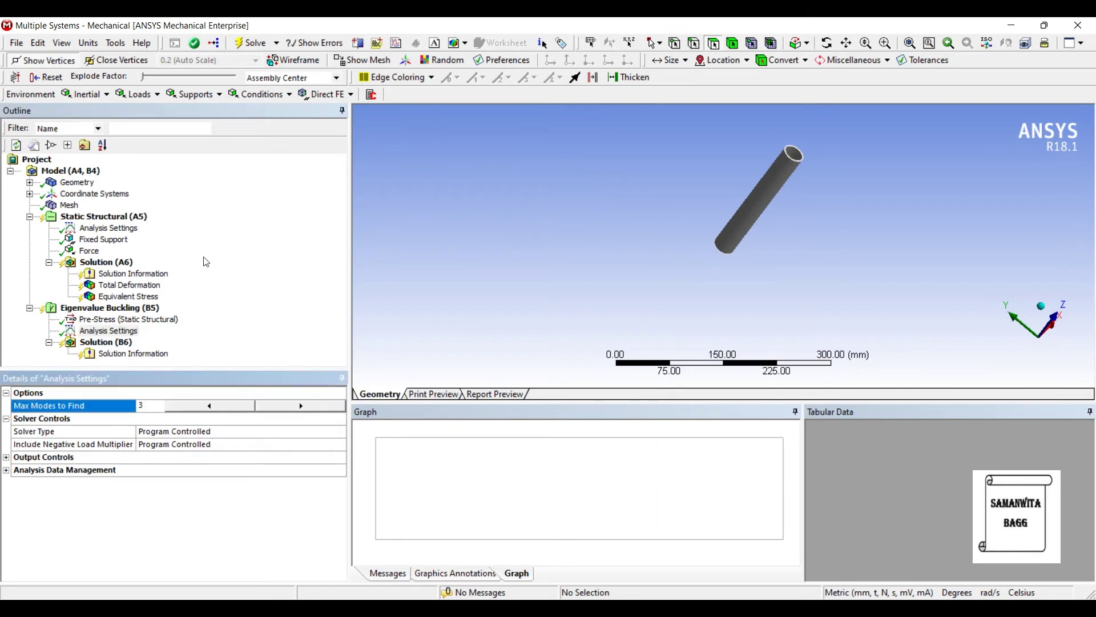
click(203, 257)
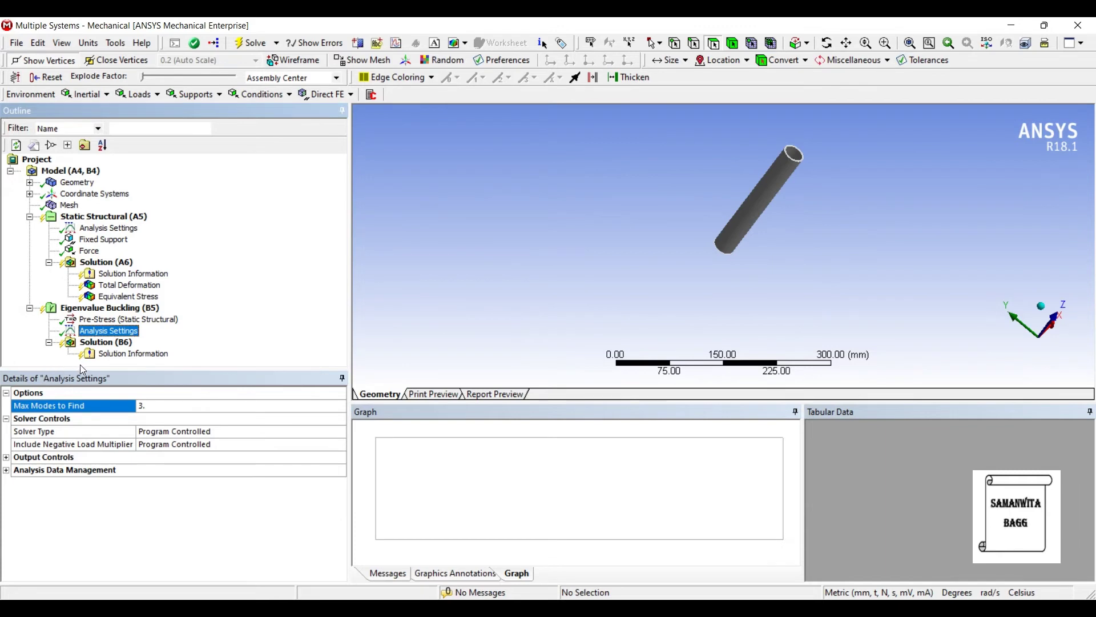
click(172, 443)
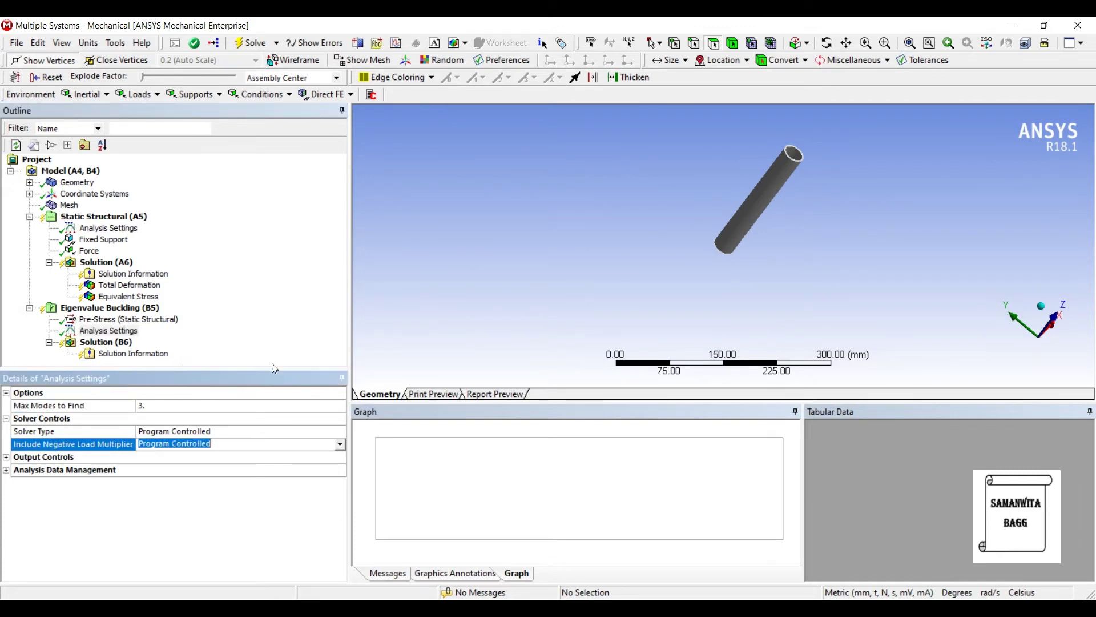
click(340, 444)
click(192, 474)
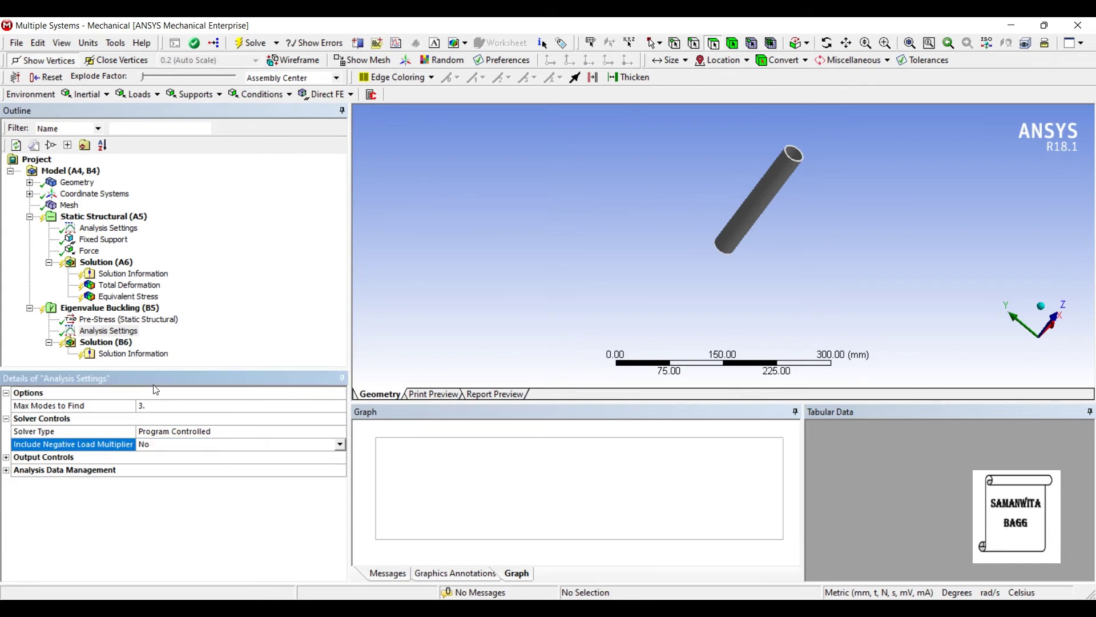
key(shift+Tab)
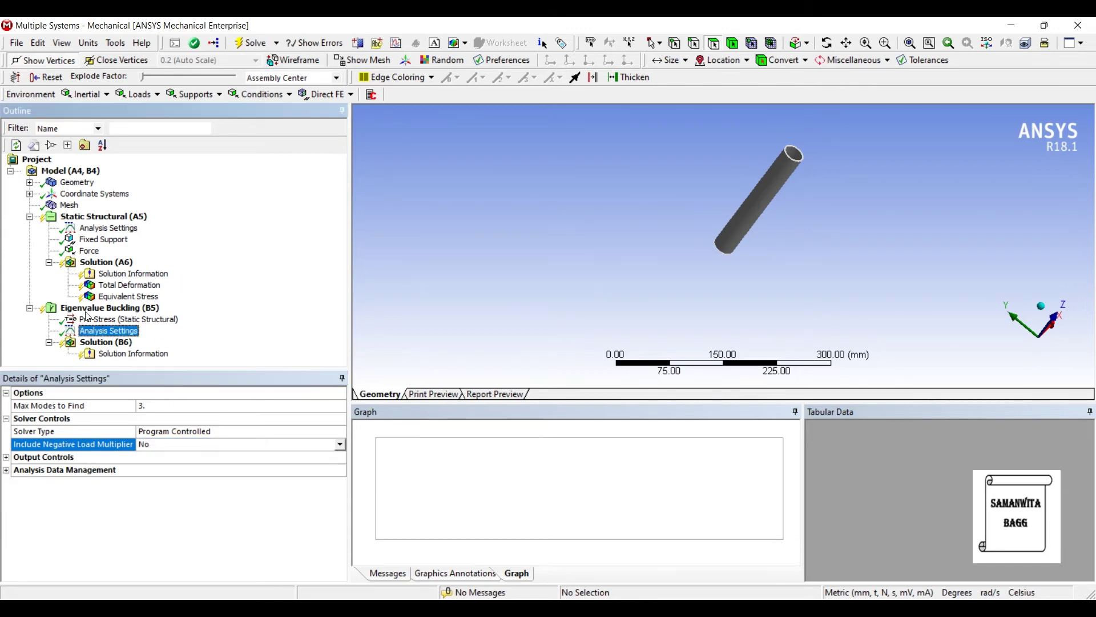
Insert a Total Deformation result under the Eigenvalue Buckling solution for mode 1
key(Down)
key(shift+F10)
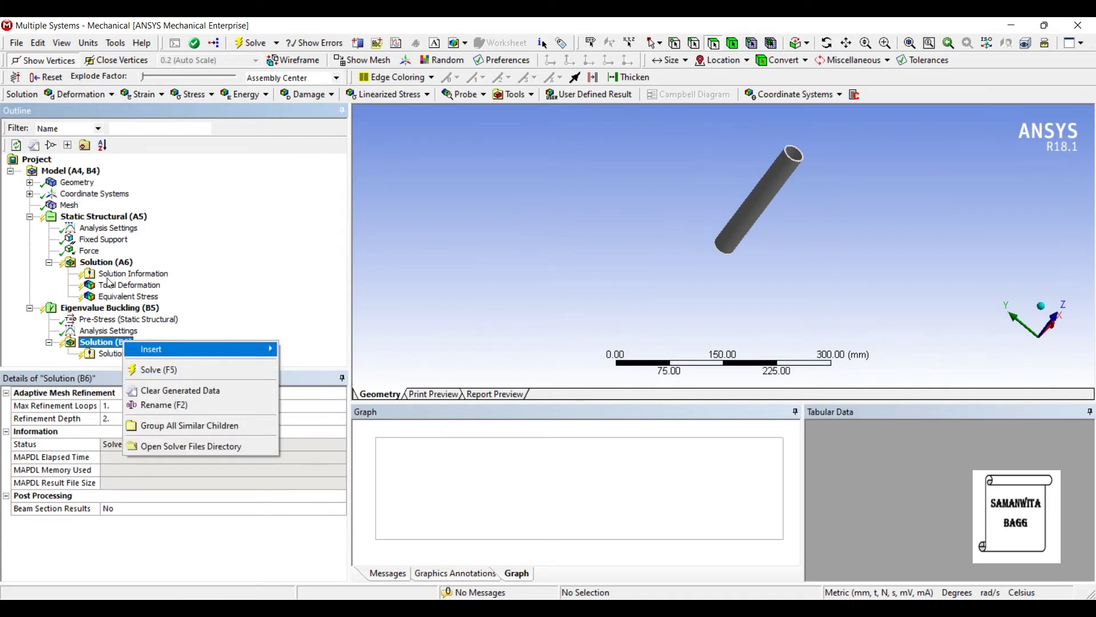
key(Right)
key(Right)
key(Return)
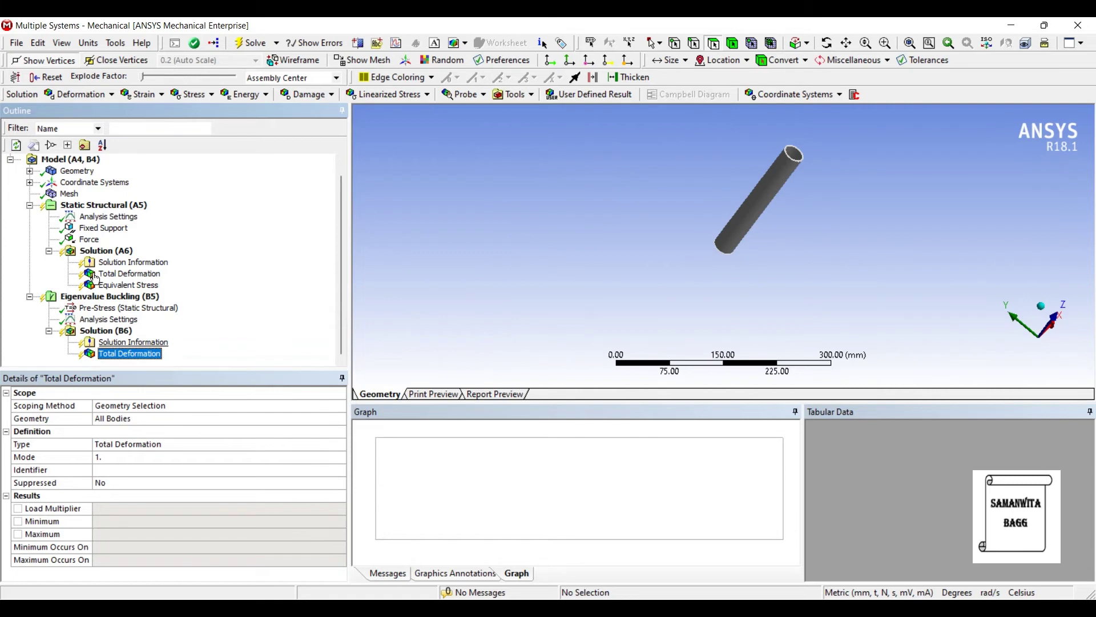
Add a second Total Deformation result to the buckling solution and set its mode to 2
key(Up)
key(Up)
key(shift+F10)
key(Right)
key(Right)
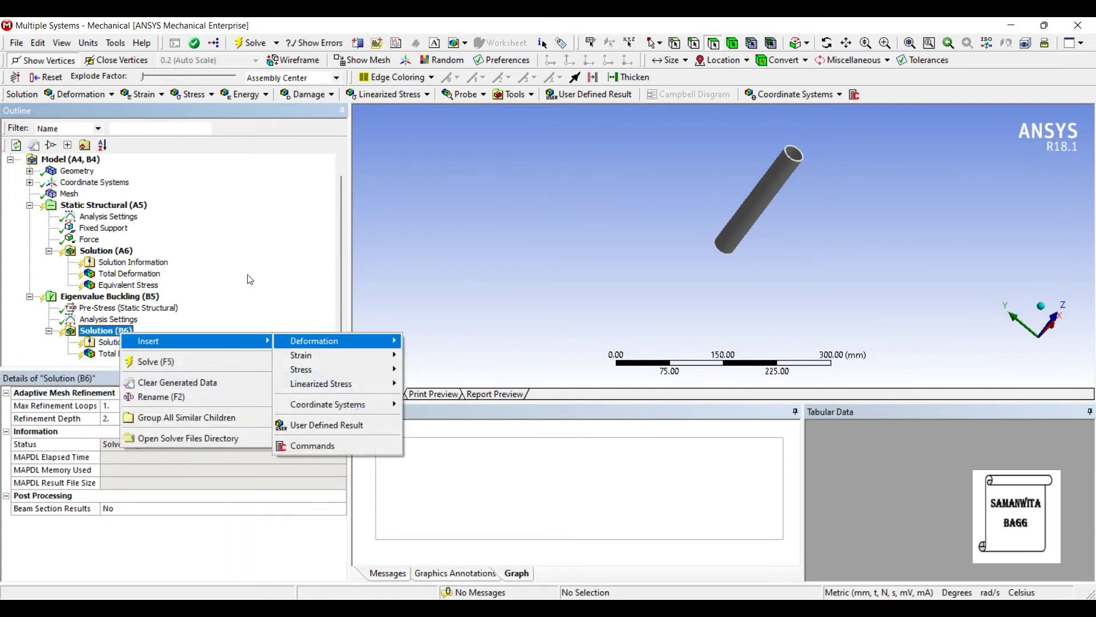
key(Right)
key(Return)
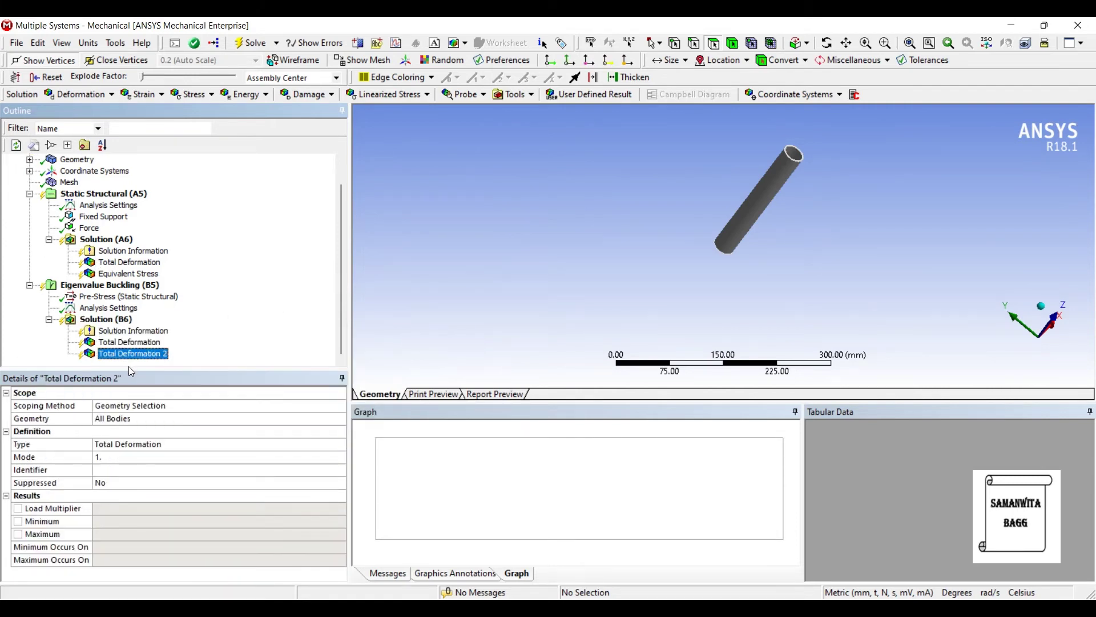
click(163, 457)
text(2)
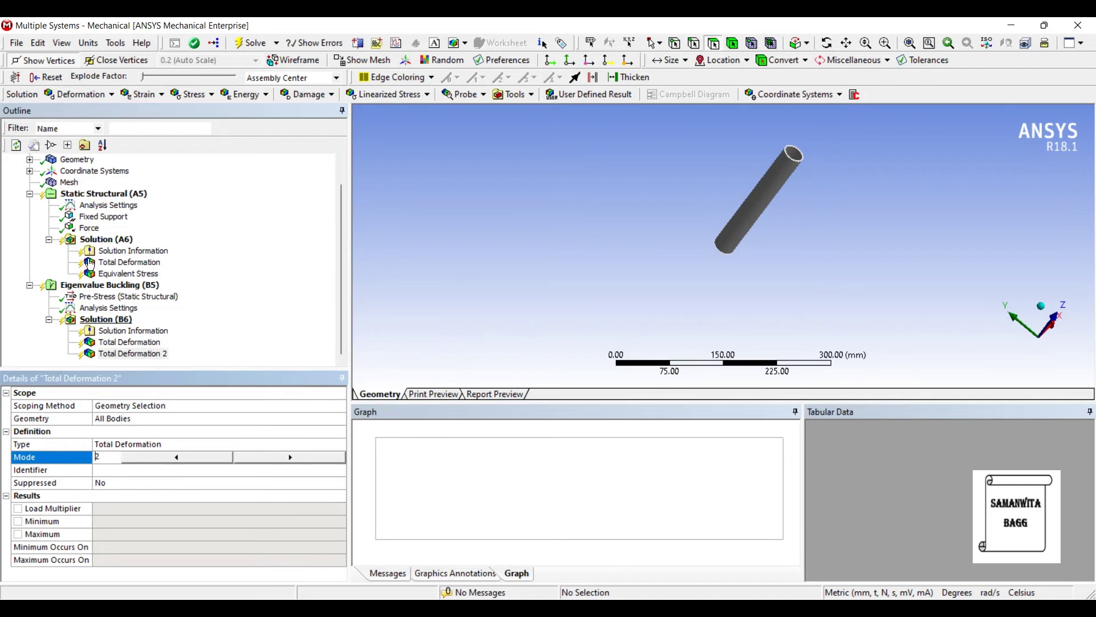
Add a third Total Deformation result to the buckling solution and set its mode to 3
right_click(113, 320)
mouse_move(131, 327)
key(Right)
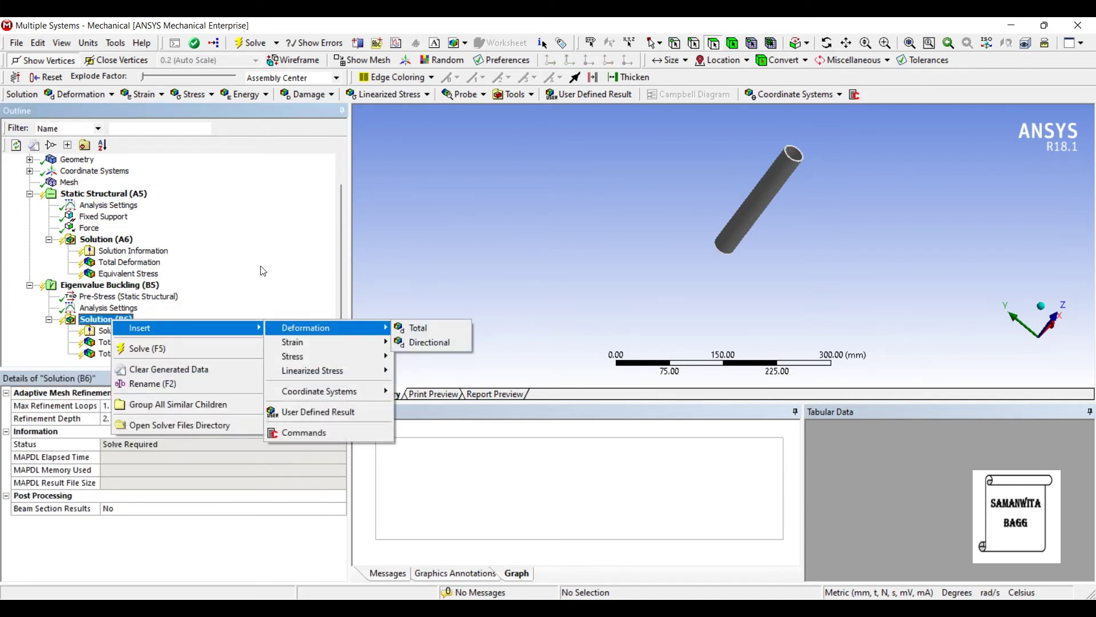
key(Return)
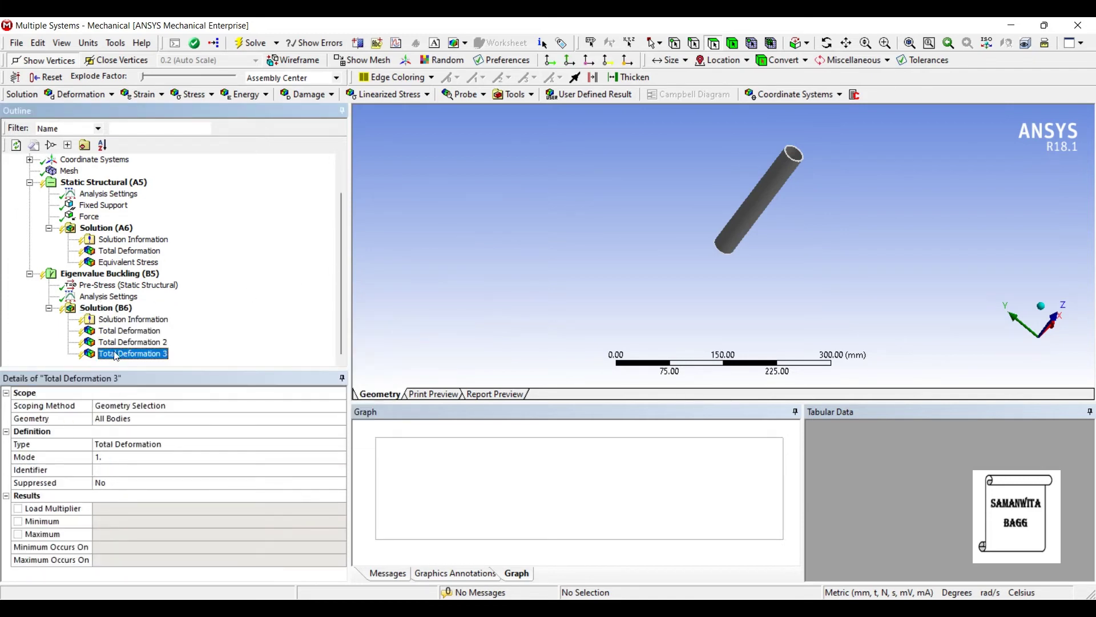
key(Tab)
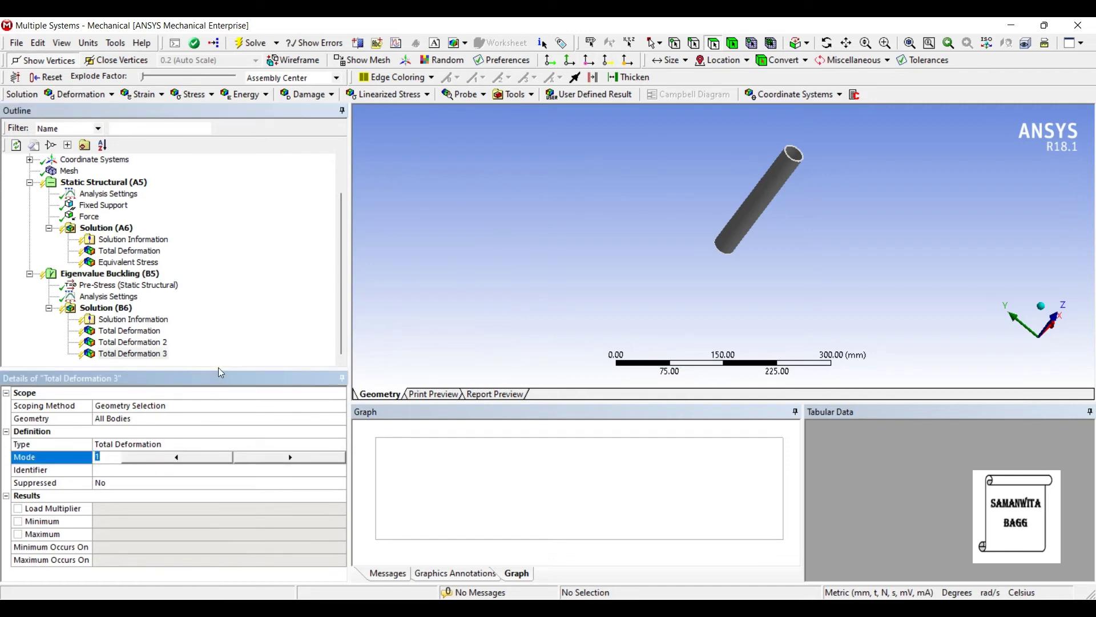
text(3)
key(Return)
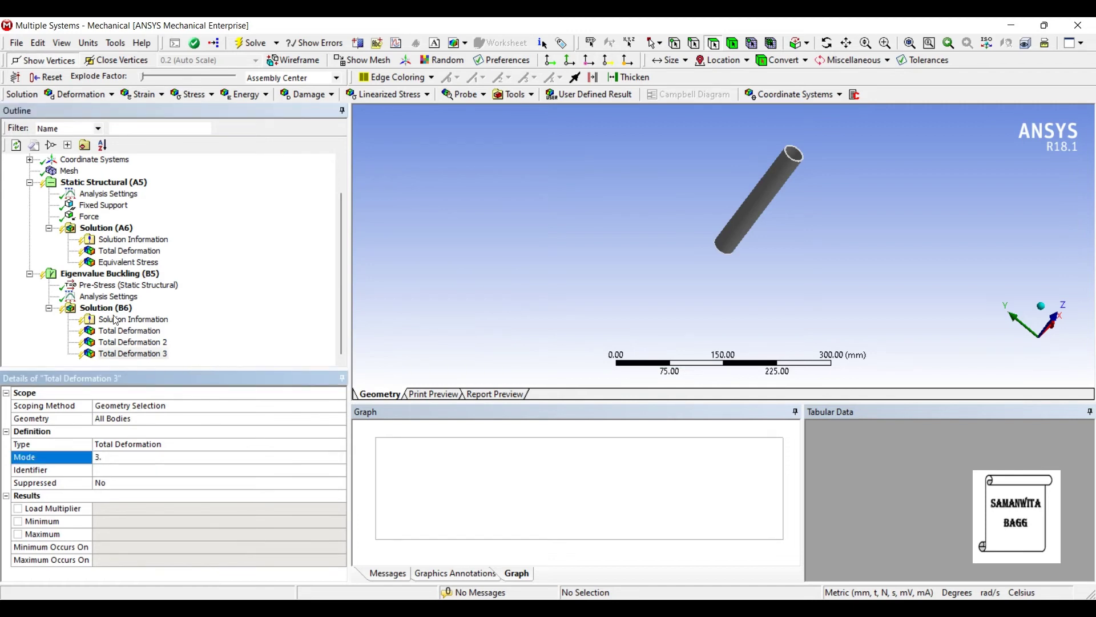
Check the mode assigned to the buckling deformation results and solve the Eigenvalue Buckling analysis
click(119, 342)
key(Up)
key(Up)
key(Up)
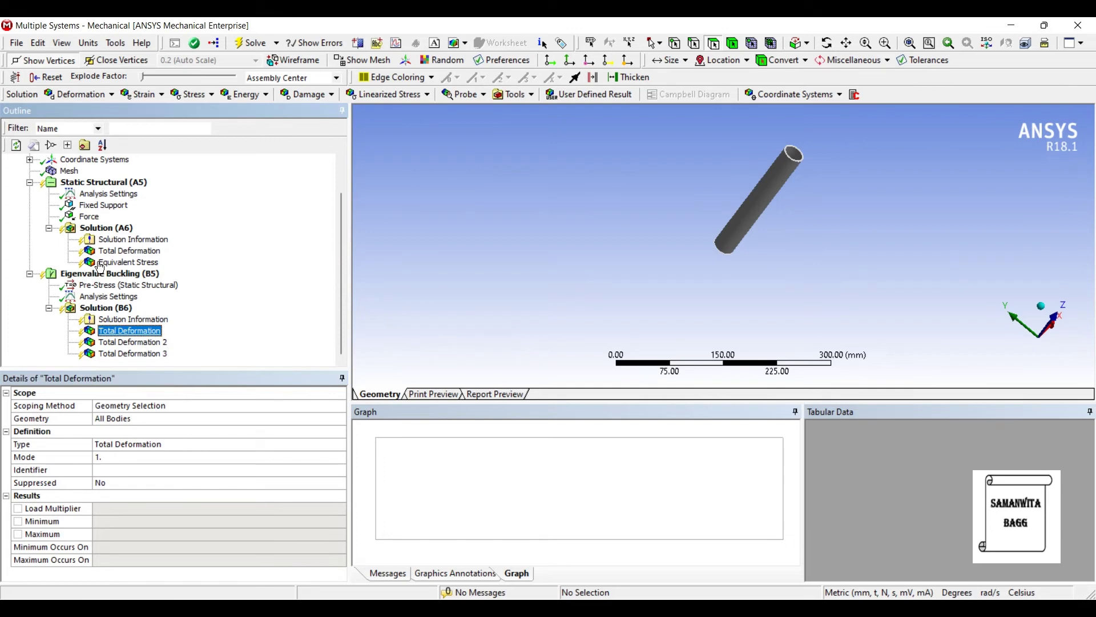
right_click(118, 307)
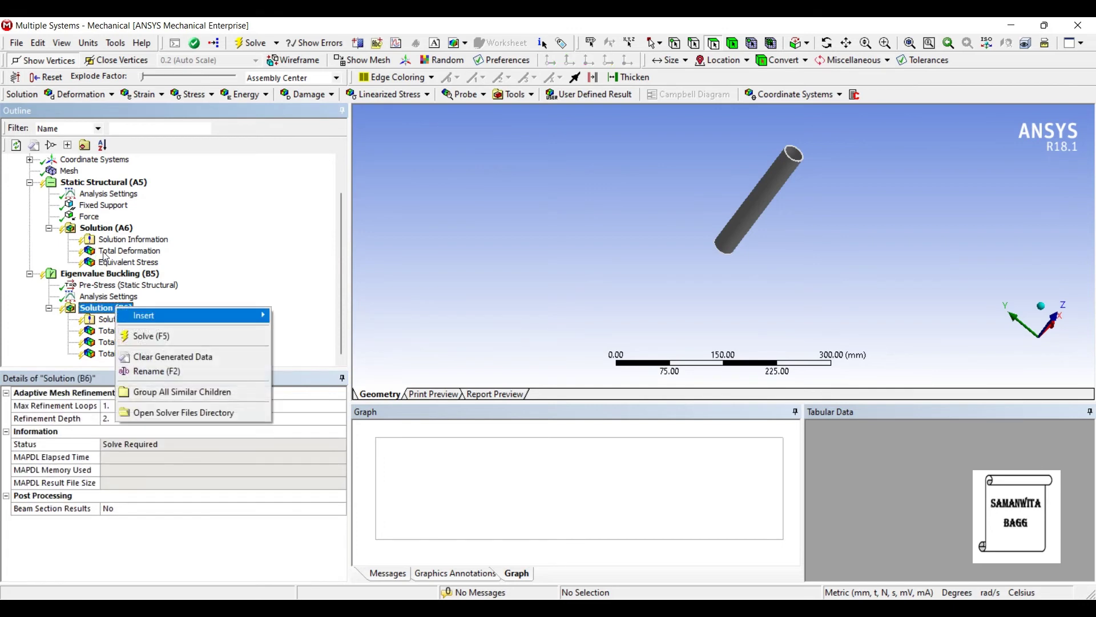
click(130, 335)
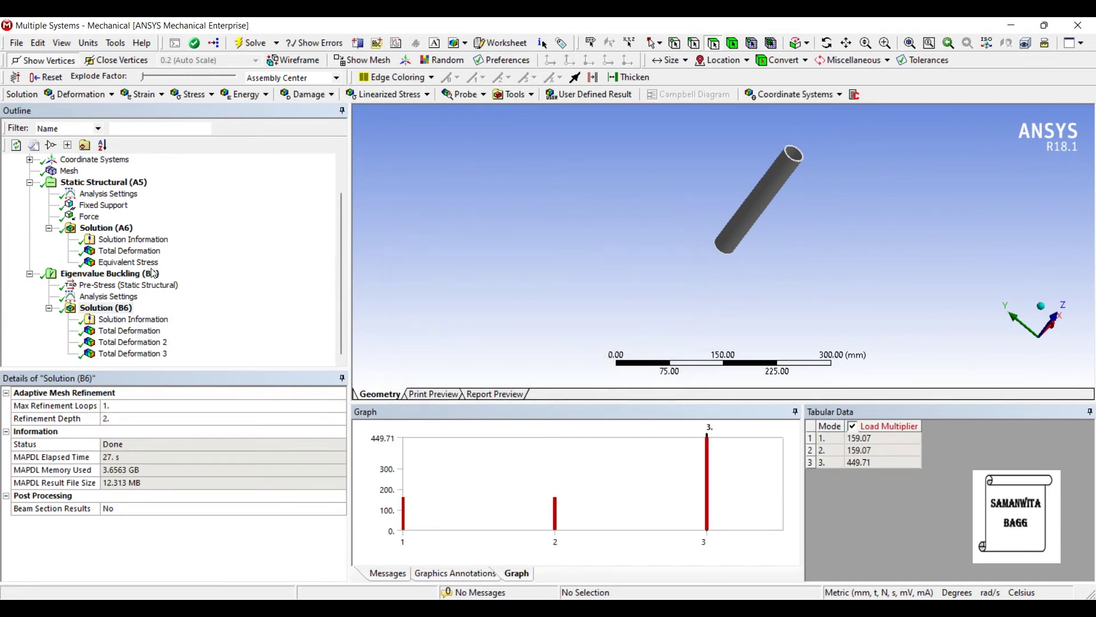
Display the mode 1 buckling Total Deformation on the tube and animate it
click(126, 330)
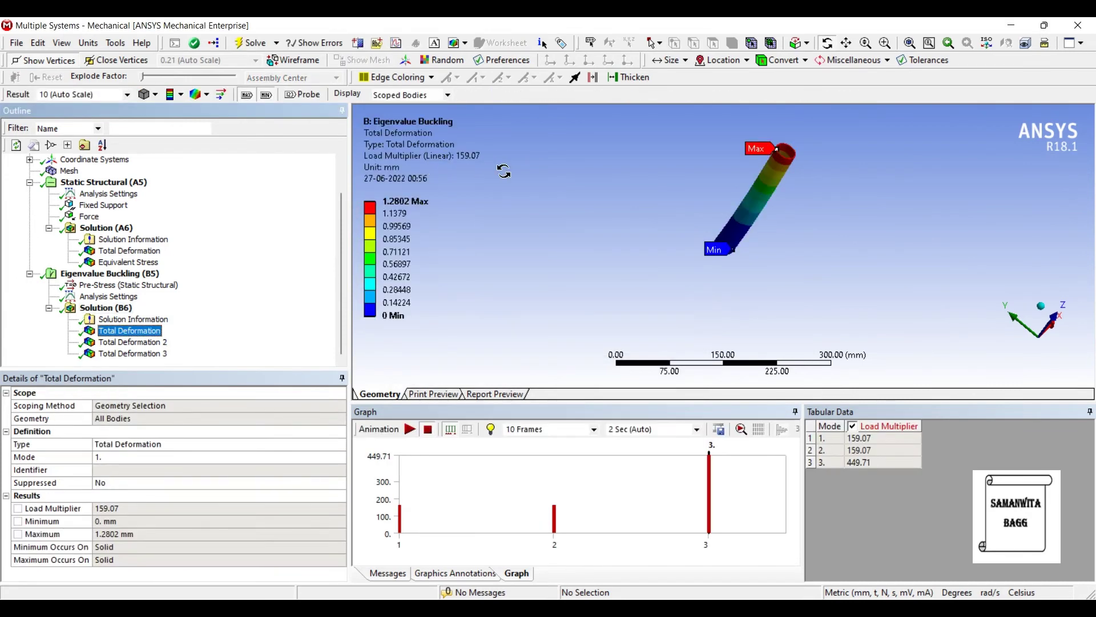
drag(517, 184, 544, 195)
scroll(550, 197, up, 1)
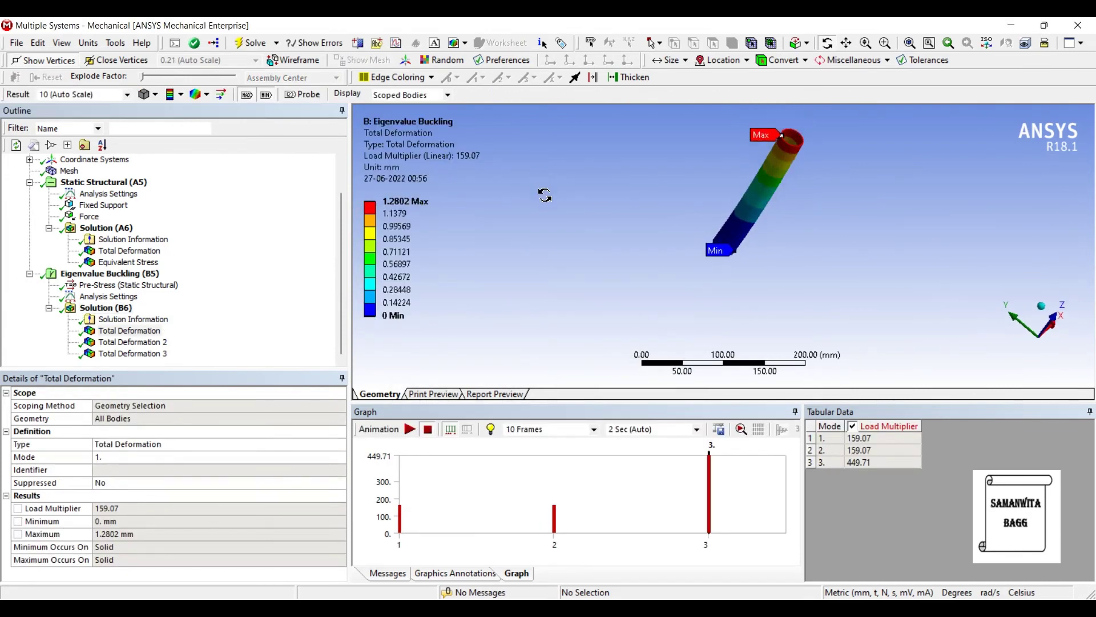
click(329, 351)
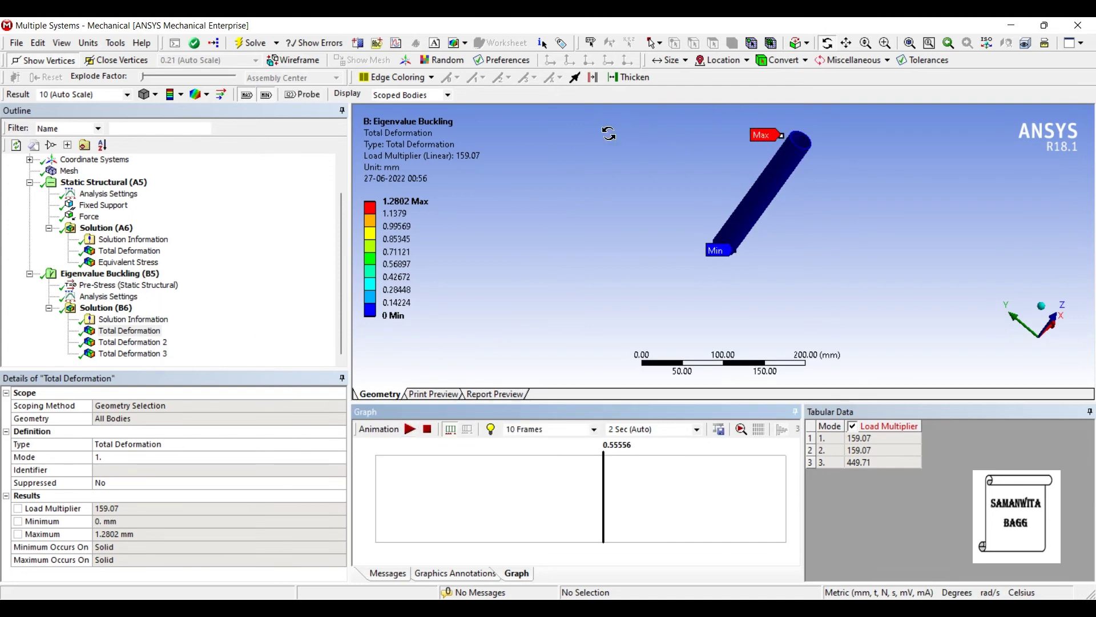
Display and animate the buckling Total Deformation results for mode 2 and mode 3 in turn
click(132, 343)
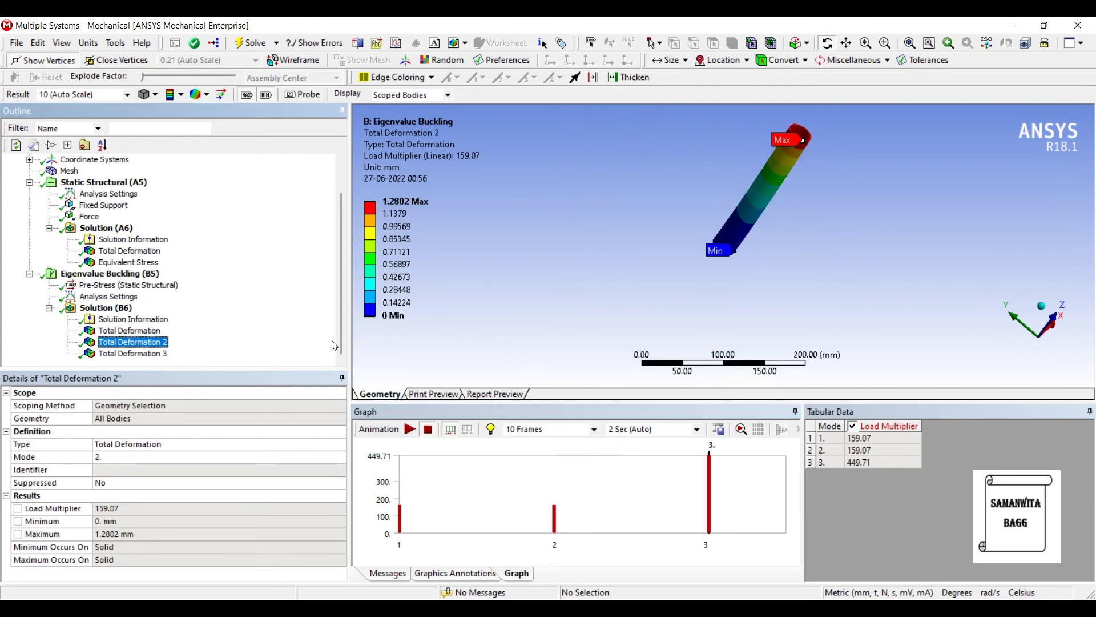
click(409, 429)
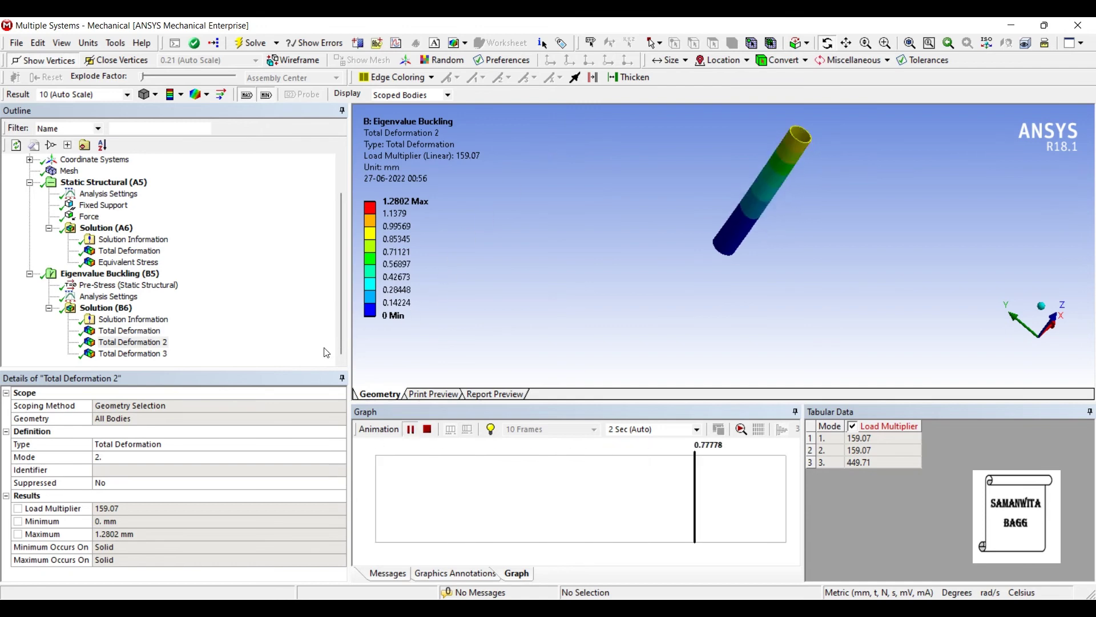
click(132, 354)
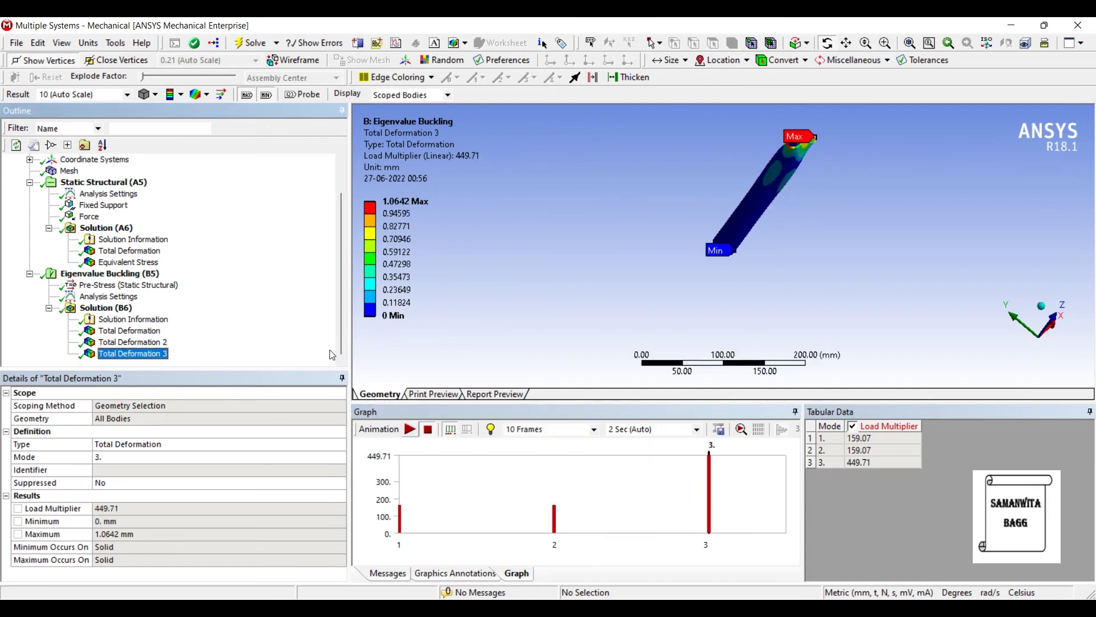
click(409, 428)
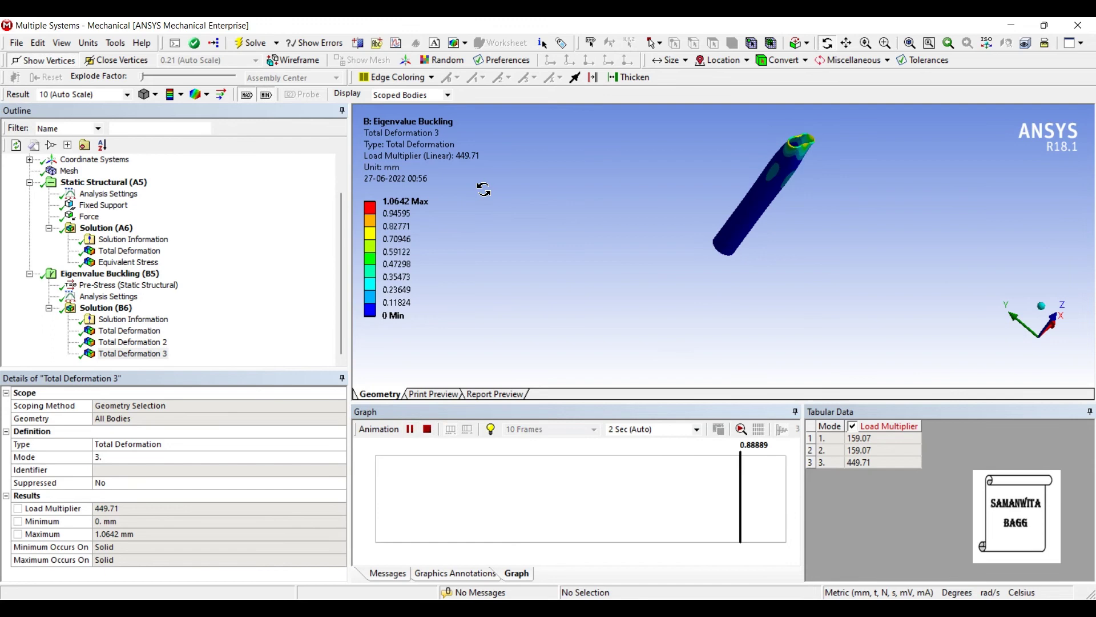